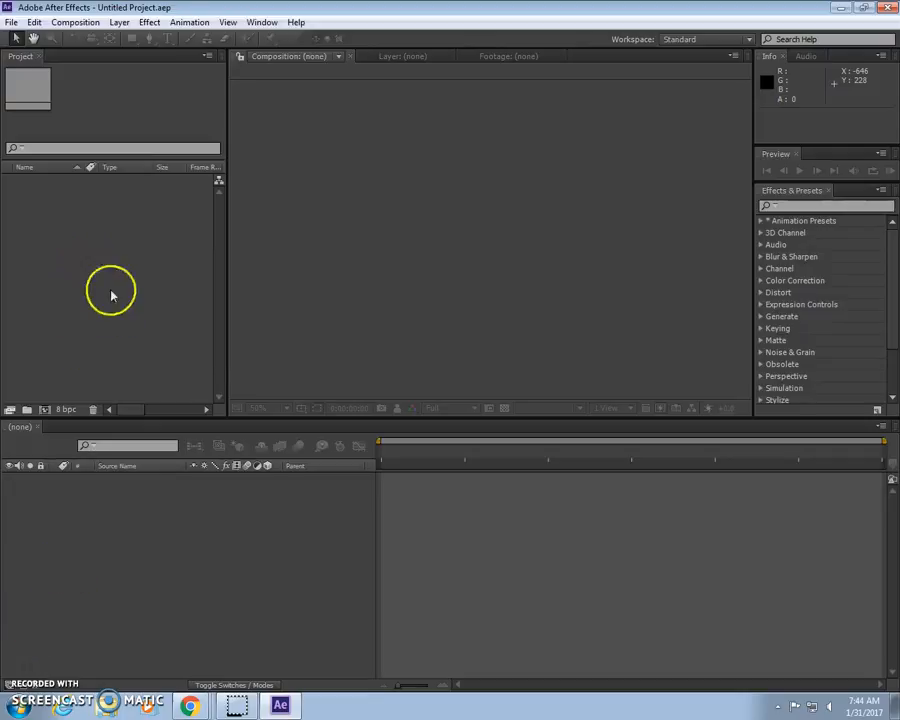
Create a new composition named Clone of 3 with the NTSC DV Widescreen preset at 720 x 480
click(78, 24)
click(108, 40)
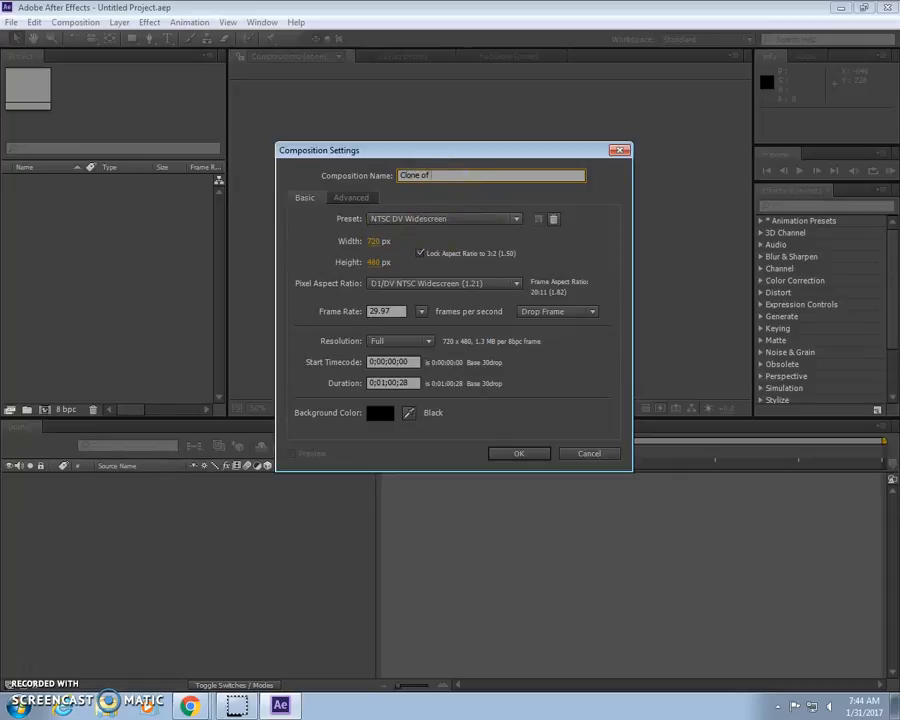
click(528, 453)
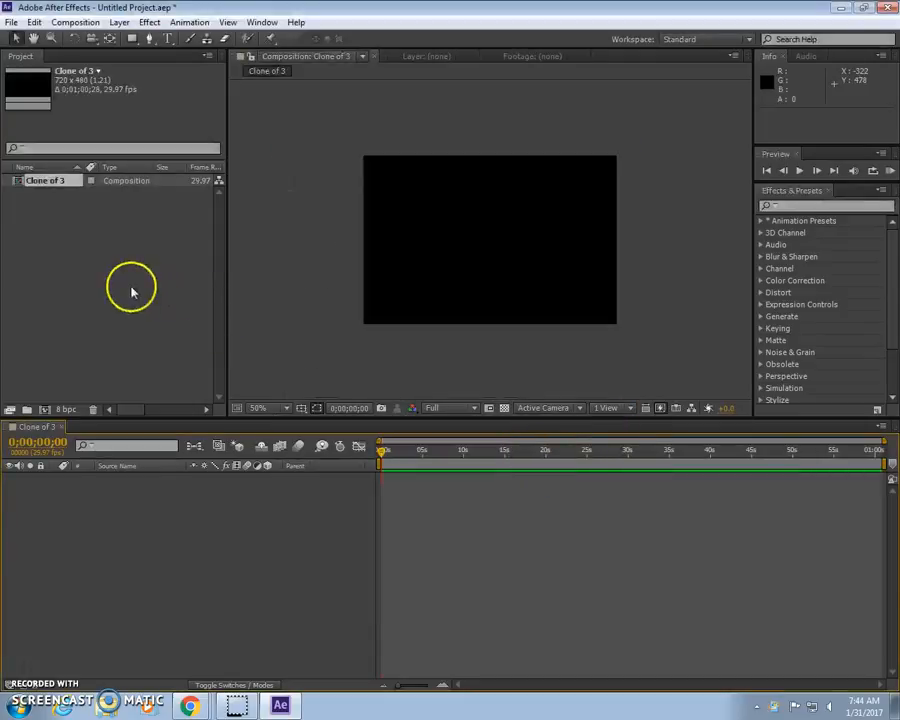
Locate the CLONE SHOT 00042 video file on the desktop, and switch back to After Effects
click(840, 8)
click(450, 255)
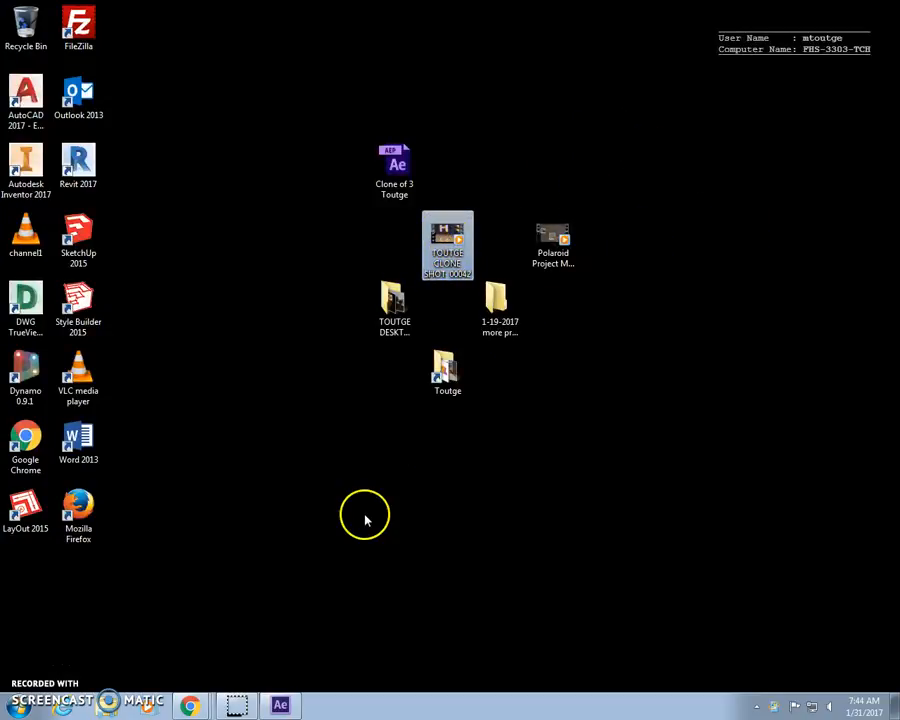
click(280, 705)
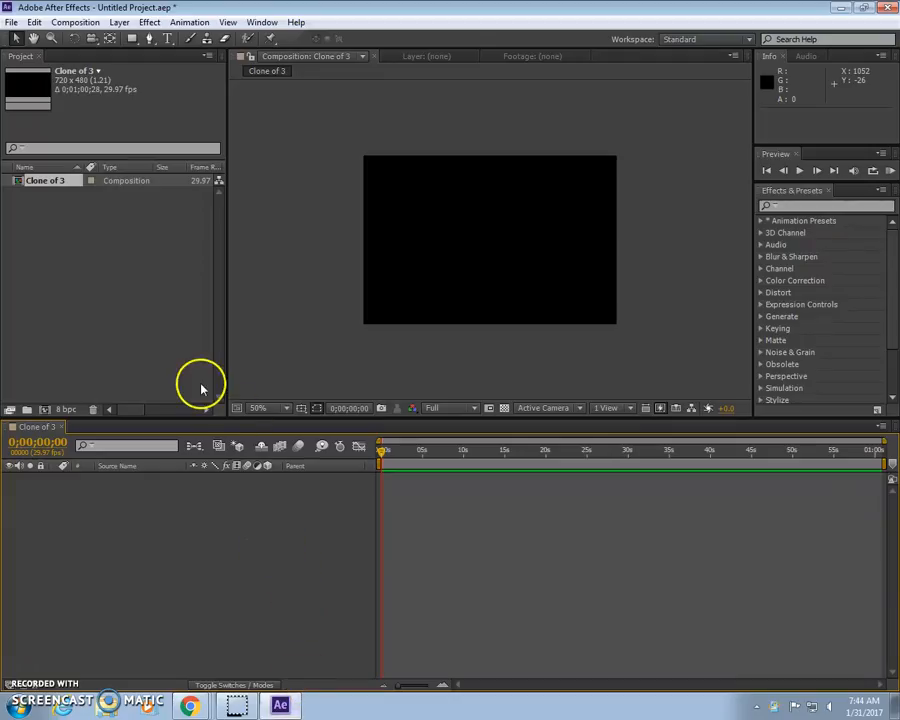
Import the CLONE SHOT 00042 video from the desktop into the project as footage
click(94, 277)
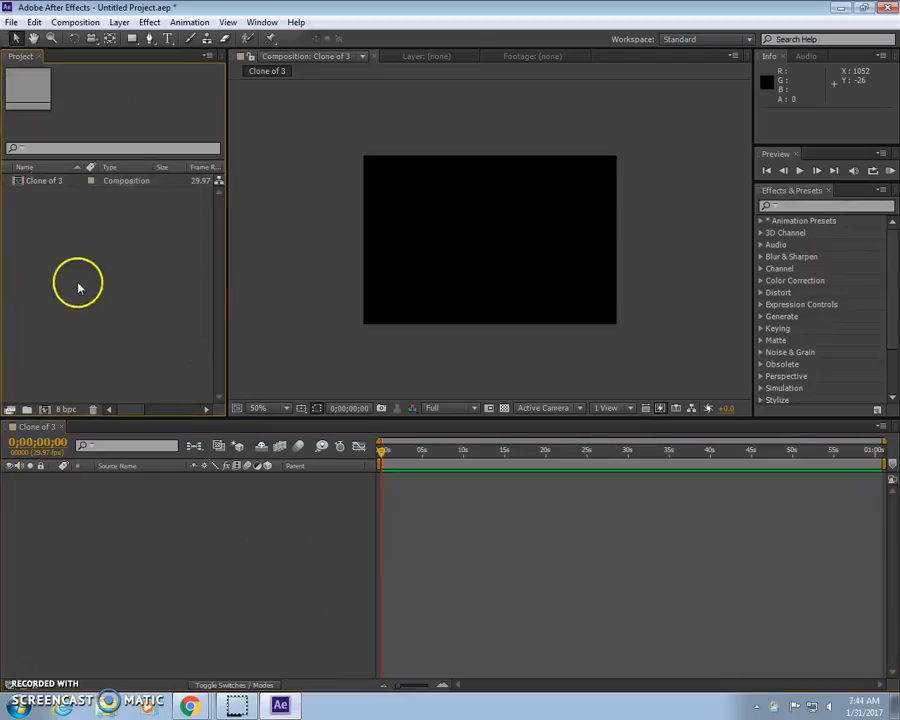
right_click(88, 265)
mouse_move(160, 320)
click(318, 318)
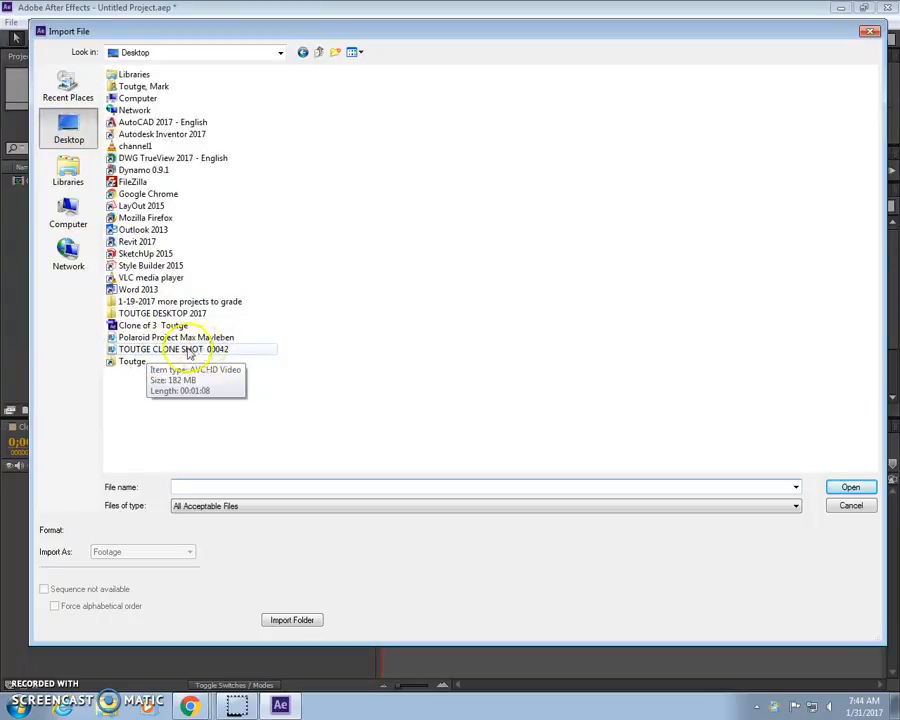
click(218, 350)
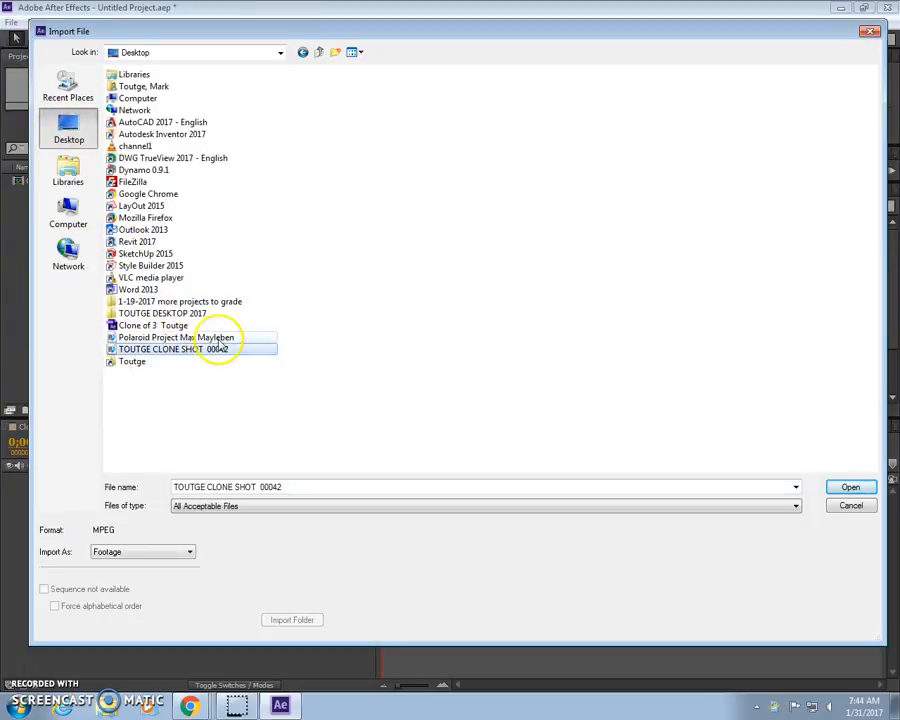
click(851, 488)
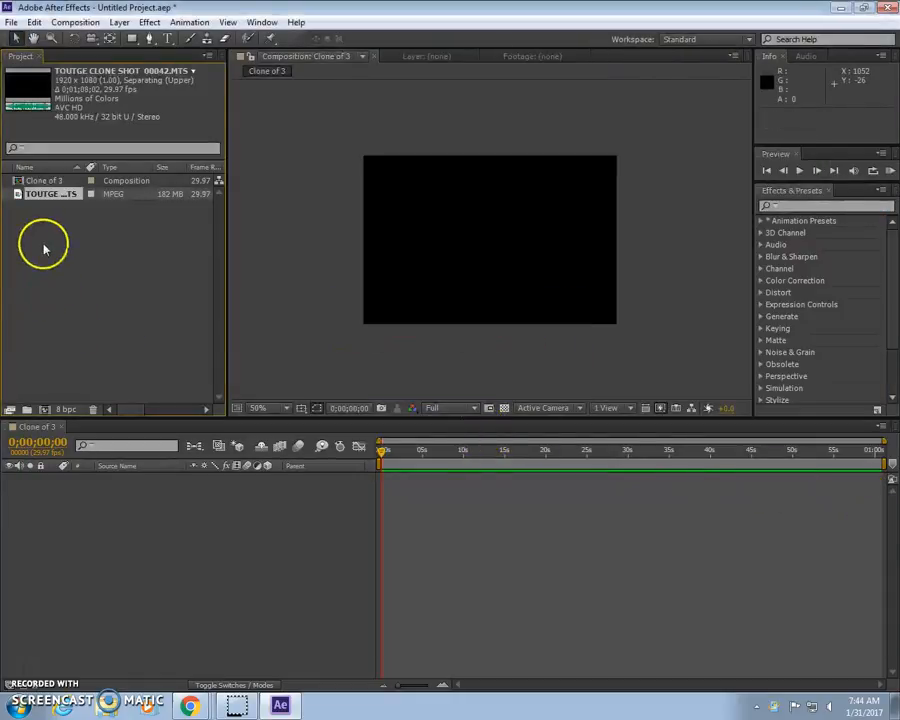
Add the imported clone shot footage to the Clone of 3 timeline as a layer
click(14, 196)
click(17, 196)
drag(17, 196, 195, 580)
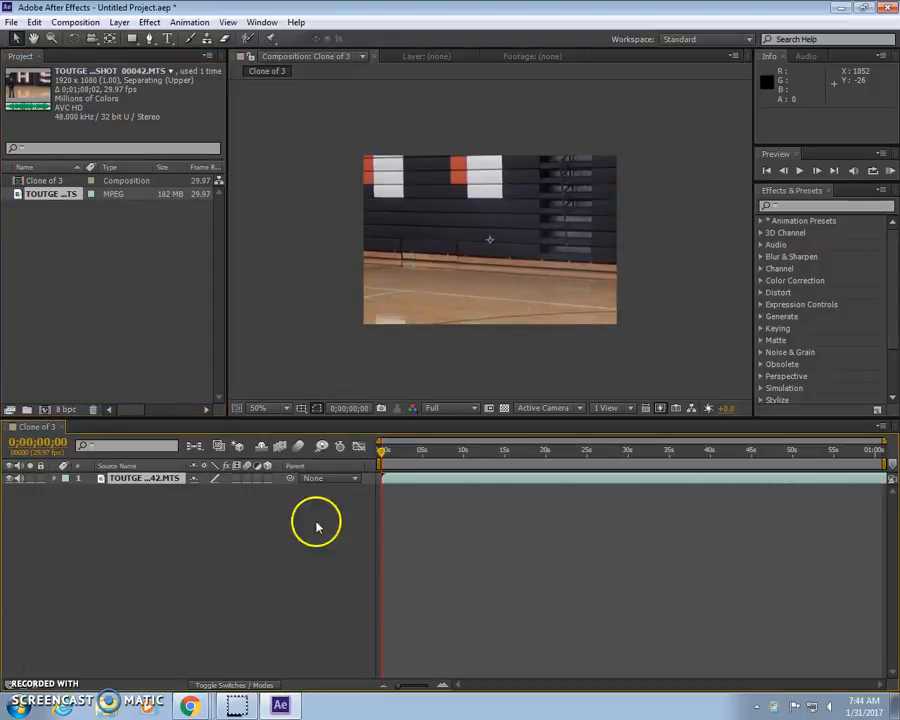
Set the footage layer's scale to 46% so the shot fits the composition frame, and collapse its properties
click(56, 479)
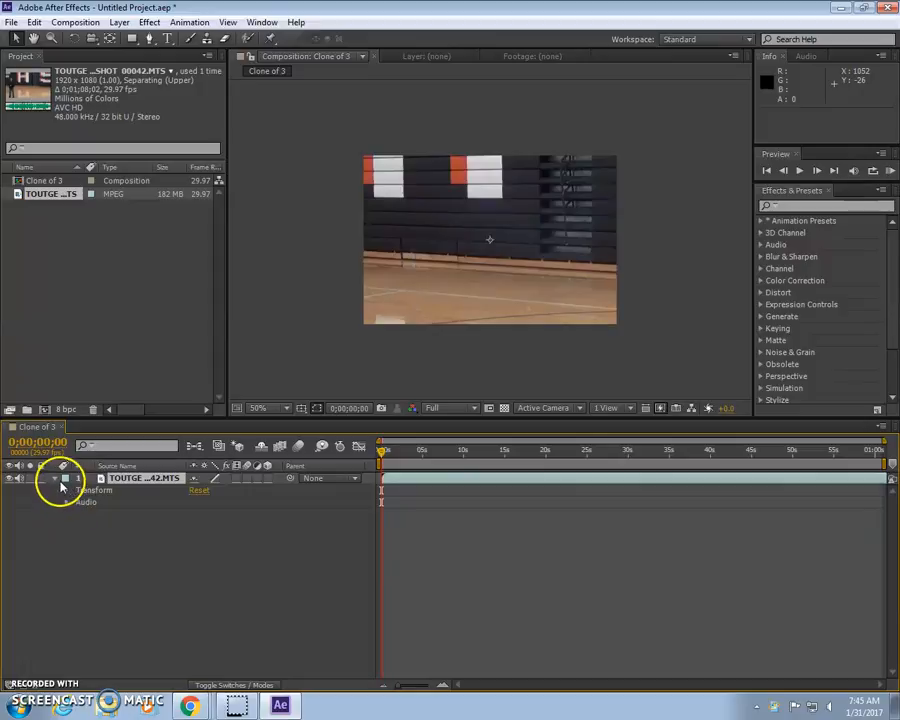
click(68, 491)
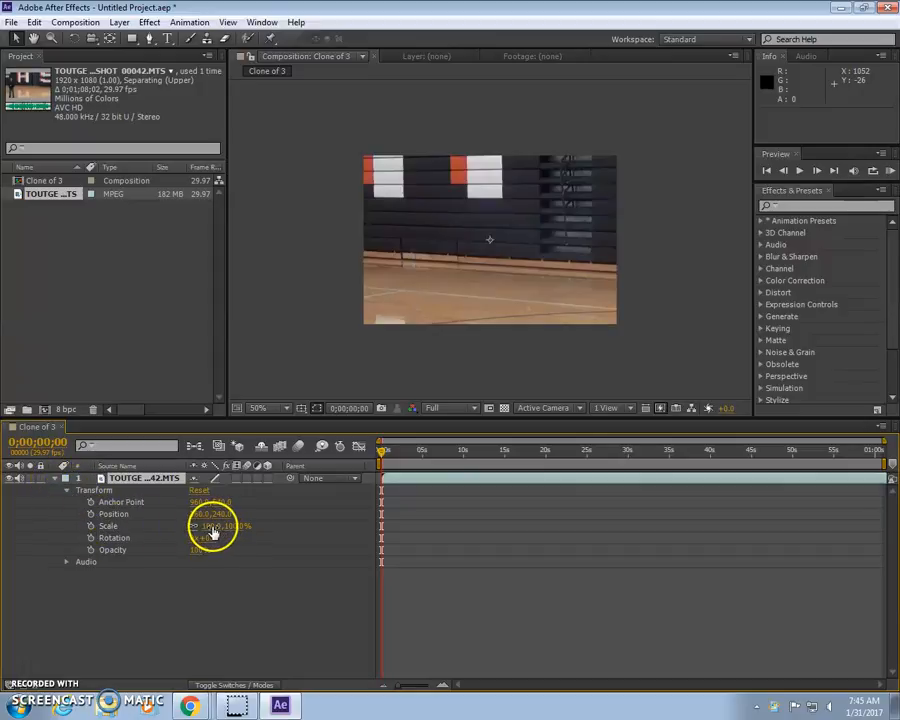
mouse_move(209, 534)
mouse_down()
mouse_move(173, 530)
mouse_move(207, 524)
mouse_move(203, 530)
mouse_up()
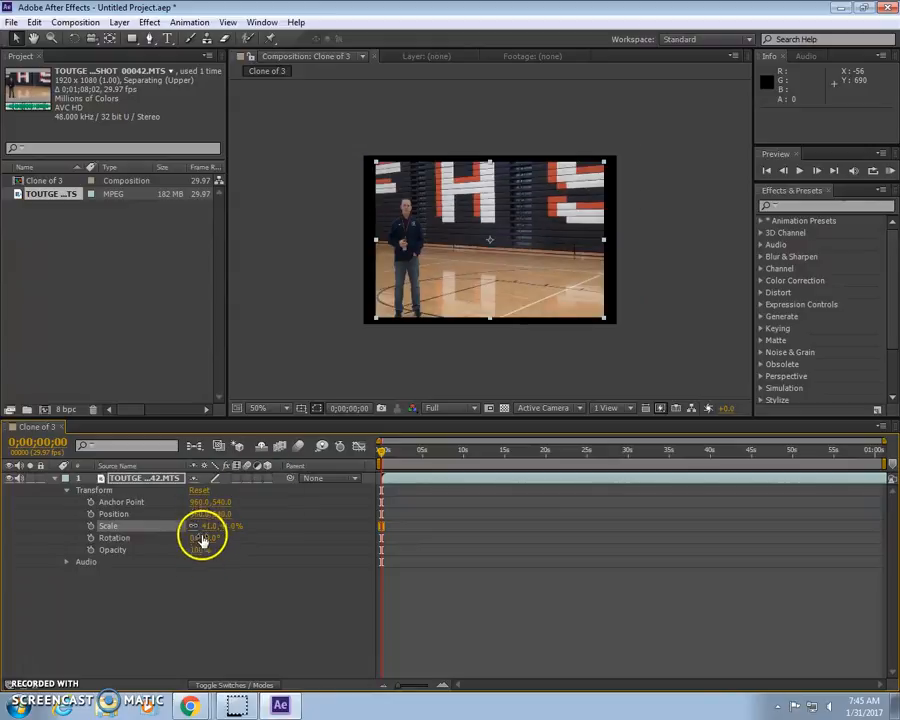
drag(210, 528, 211, 533)
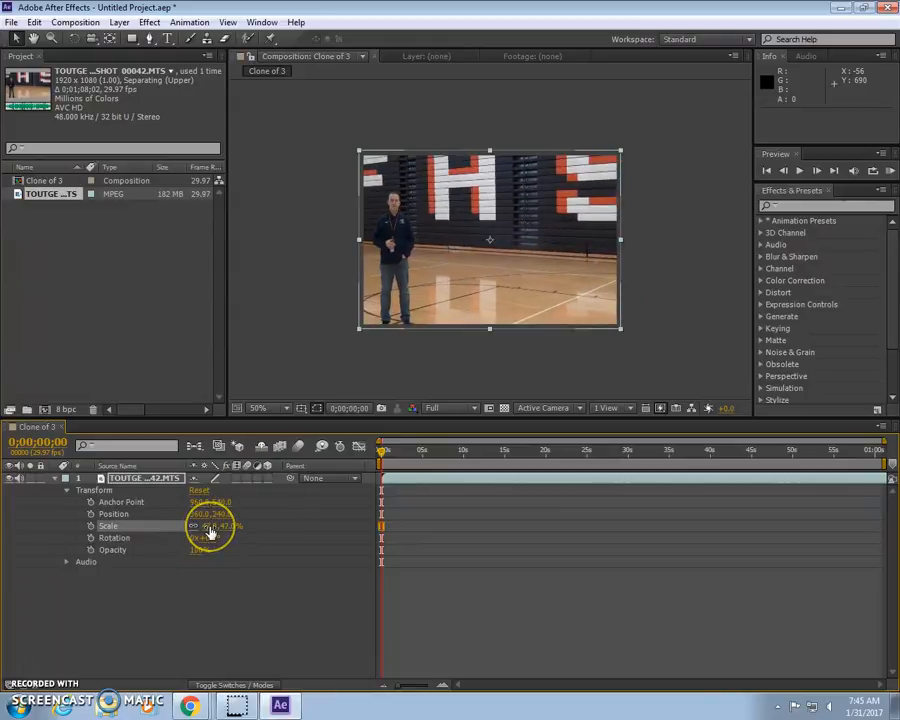
click(210, 528)
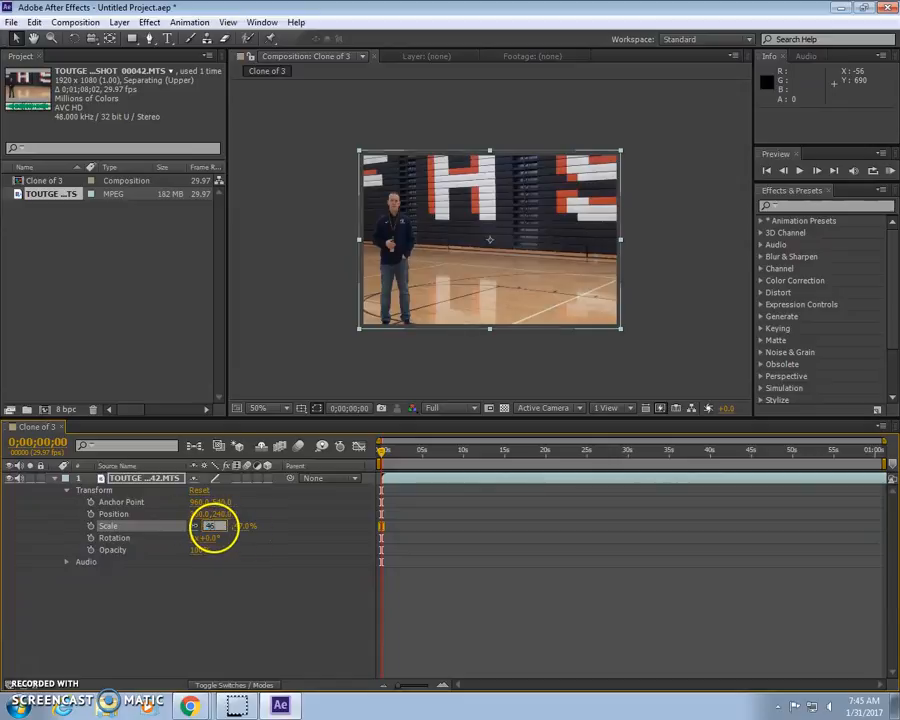
text(46)
key(Return)
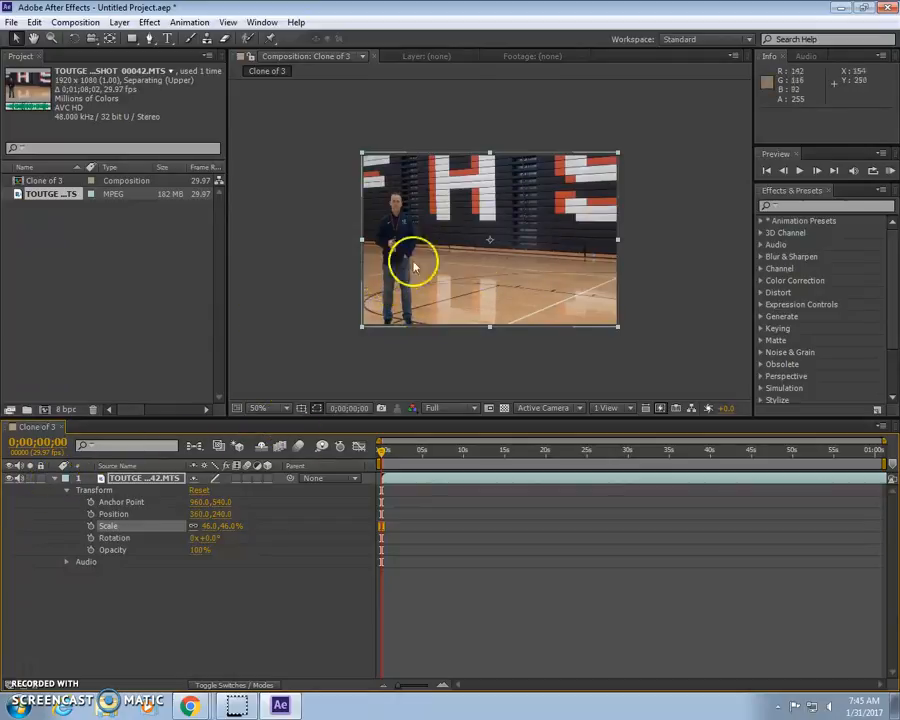
click(55, 479)
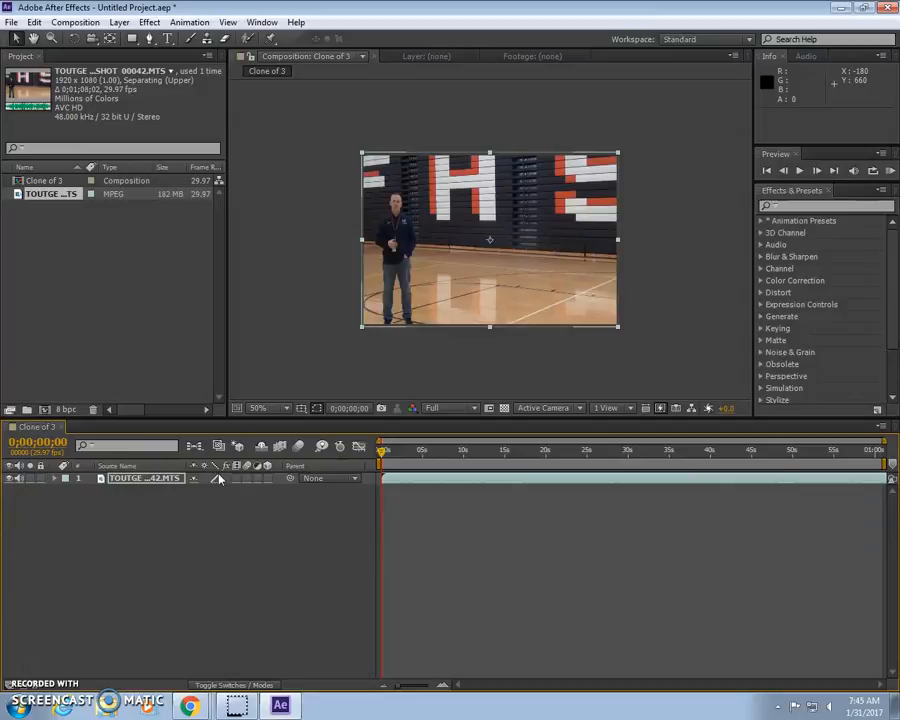
Copy the footage layer and paste it twice to make three stacked copies in the timeline
click(216, 479)
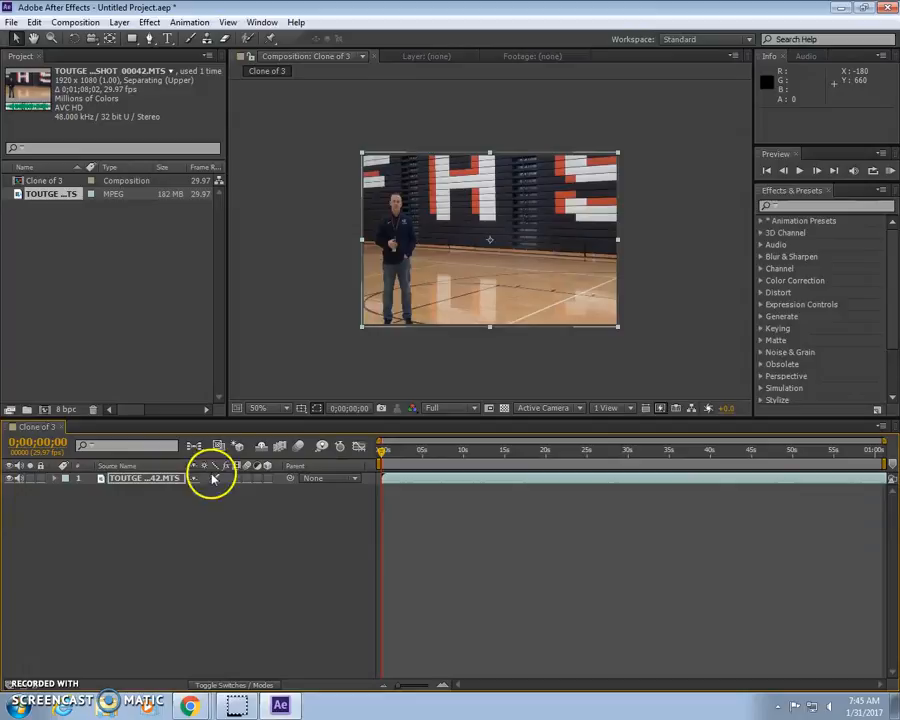
click(161, 508)
click(131, 481)
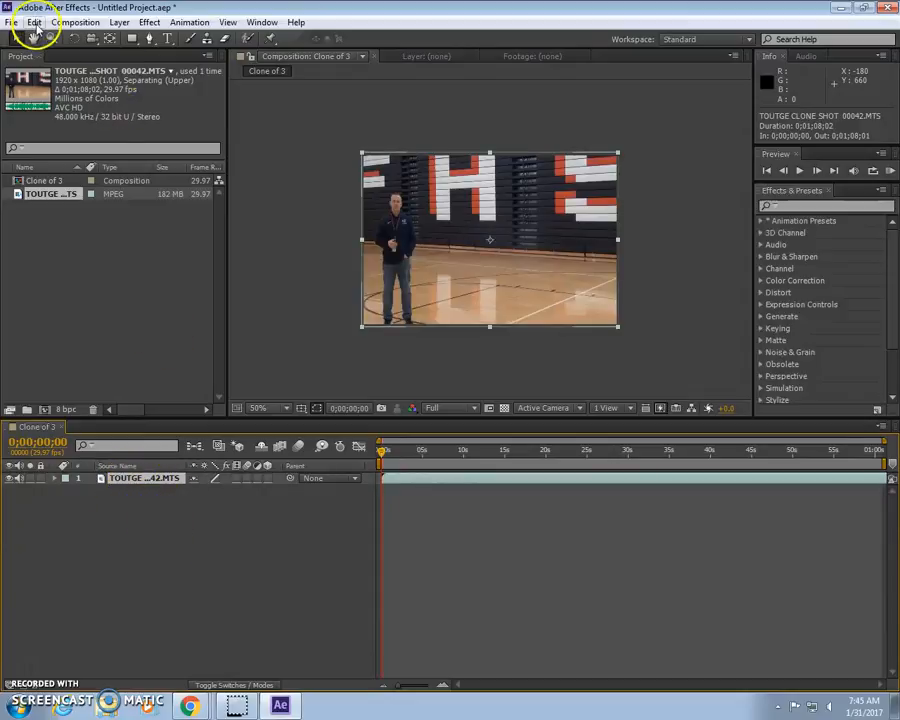
click(34, 24)
click(54, 109)
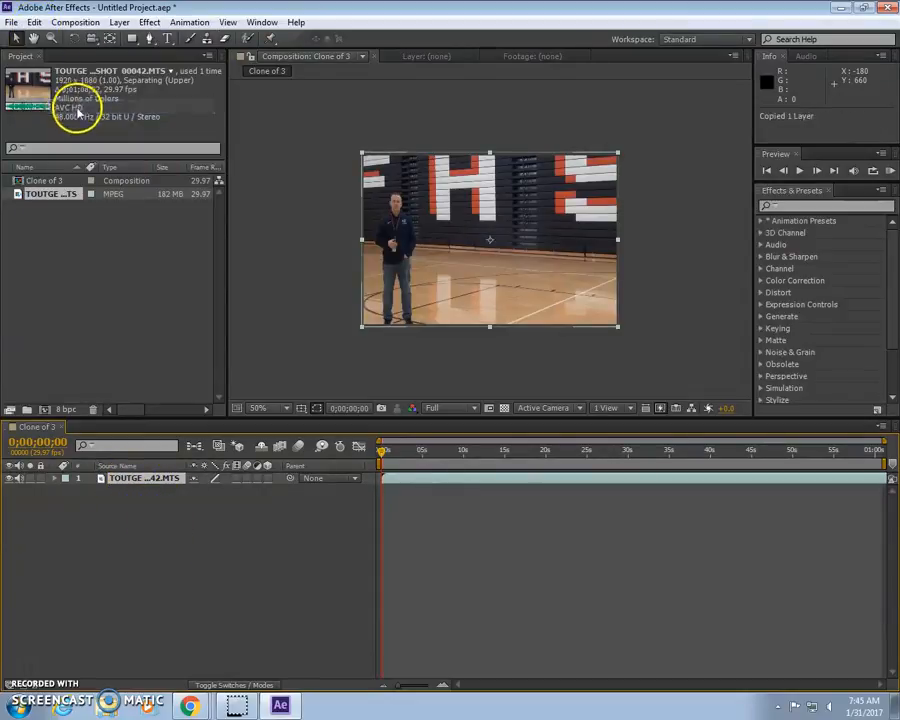
click(34, 22)
click(82, 137)
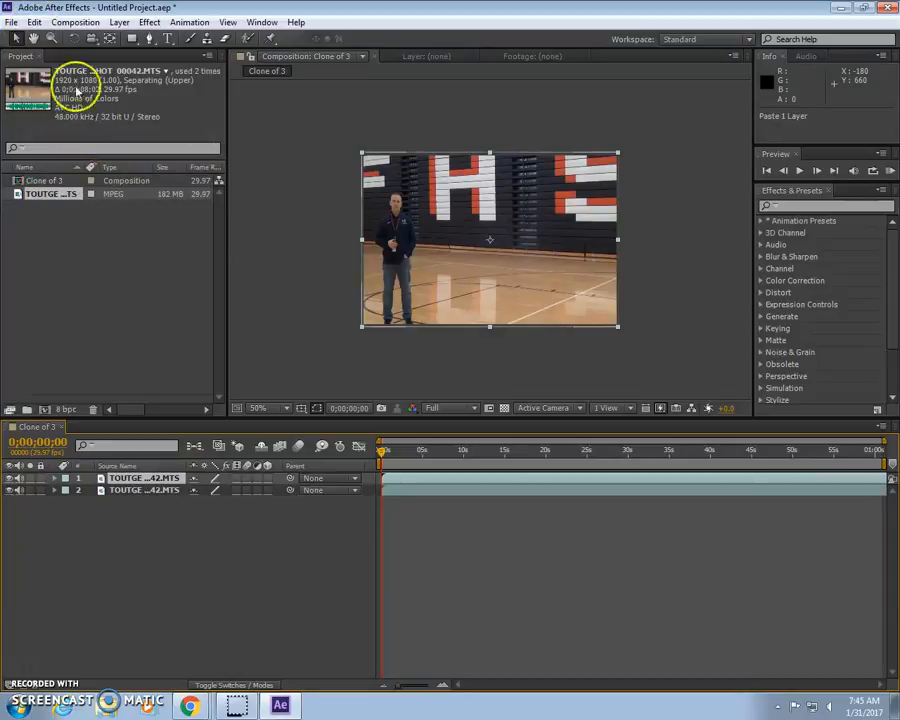
click(34, 22)
click(58, 137)
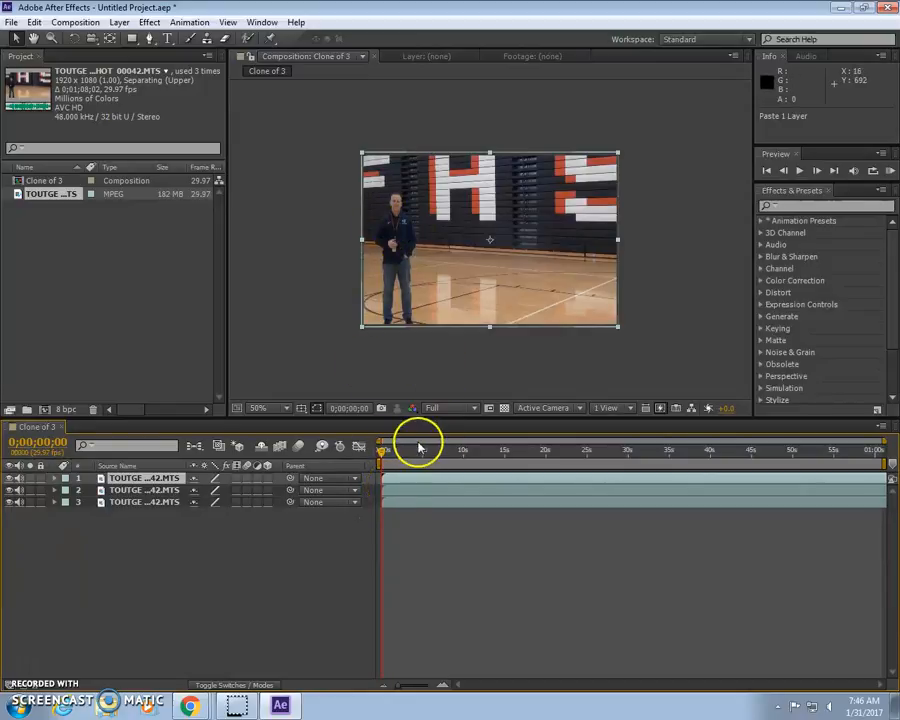
Split the top footage layer at 0;00;16;00 and delete the portion after the split
drag(397, 455, 425, 450)
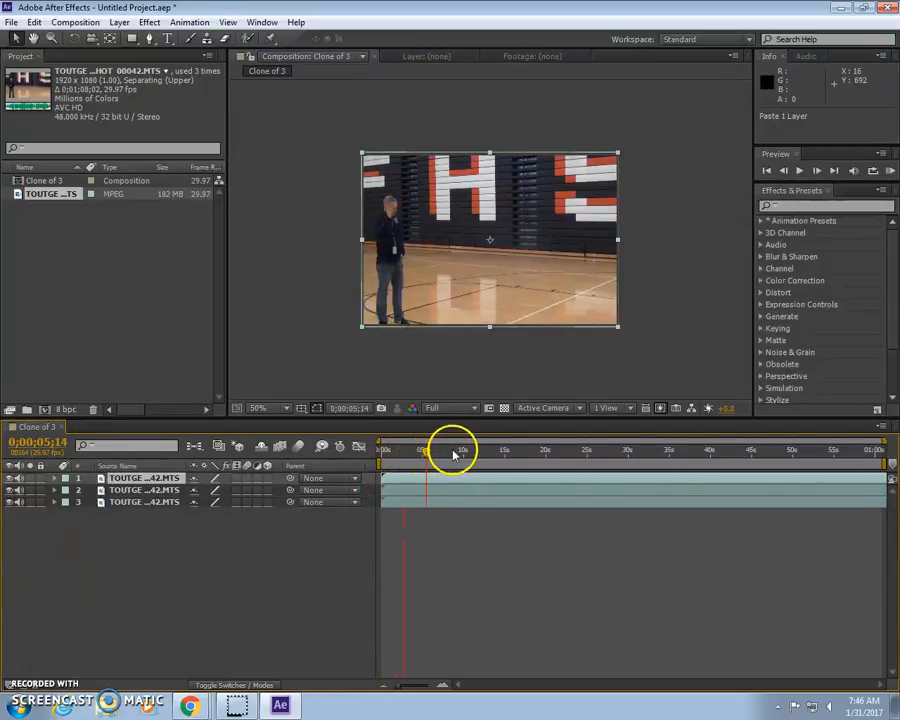
click(455, 451)
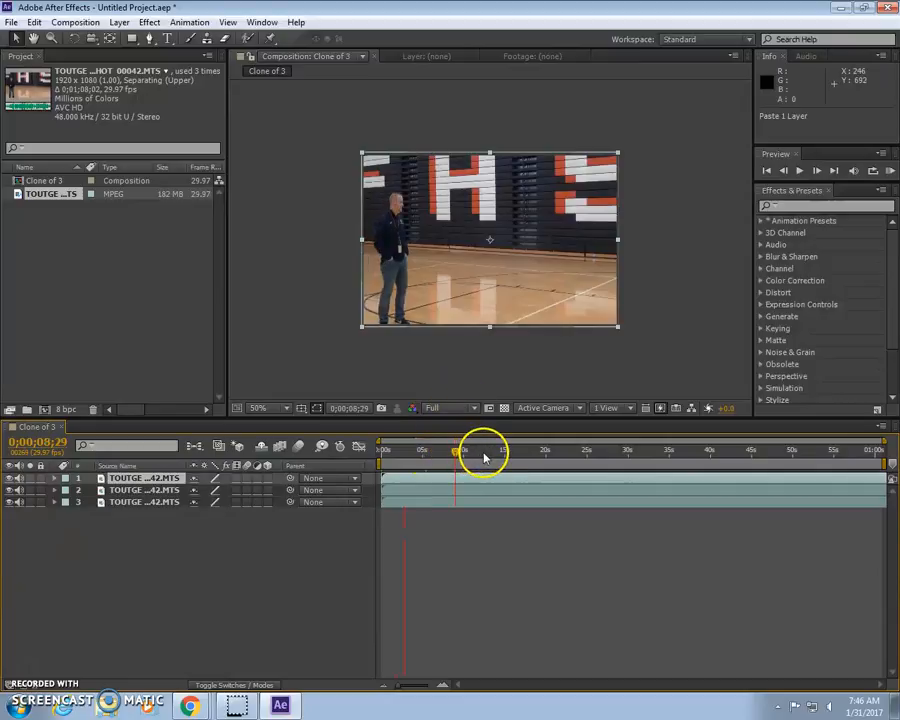
mouse_move(503, 457)
mouse_down()
mouse_move(579, 454)
mouse_move(538, 454)
mouse_move(520, 466)
mouse_move(515, 453)
mouse_up()
click(544, 456)
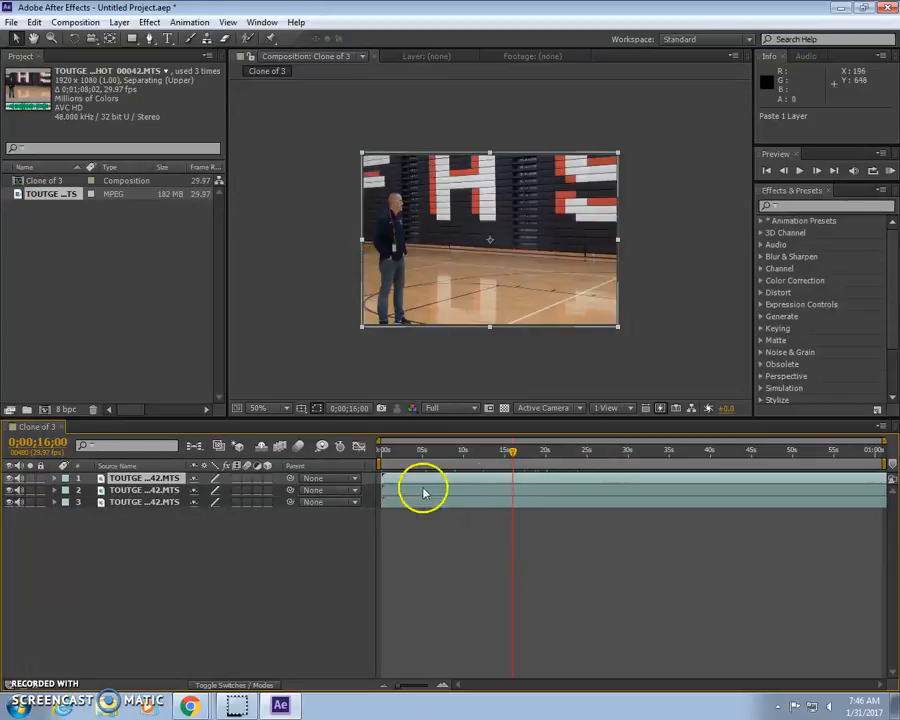
click(140, 478)
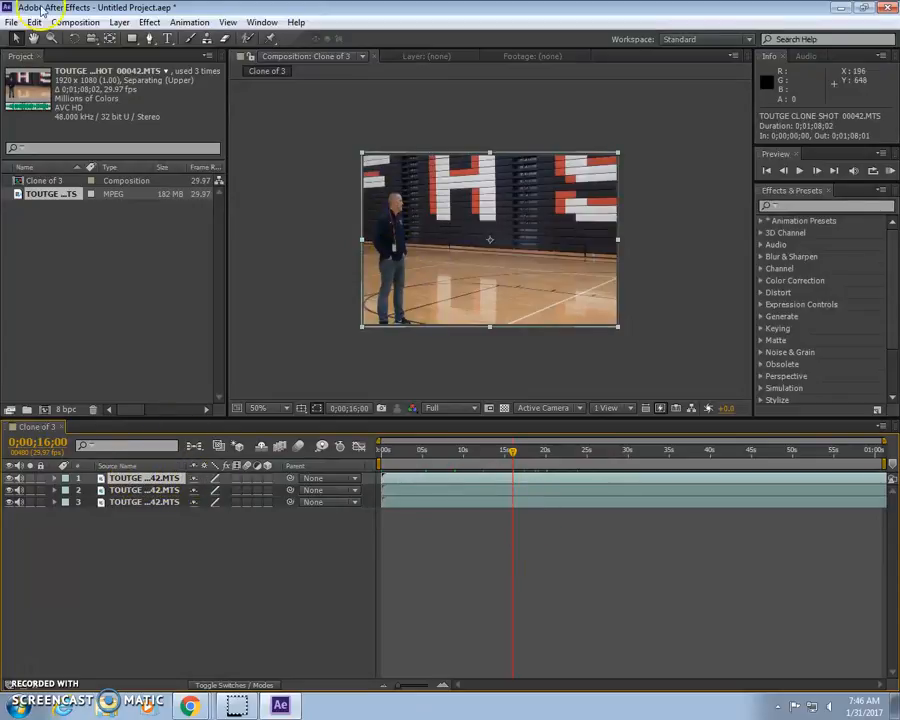
click(36, 22)
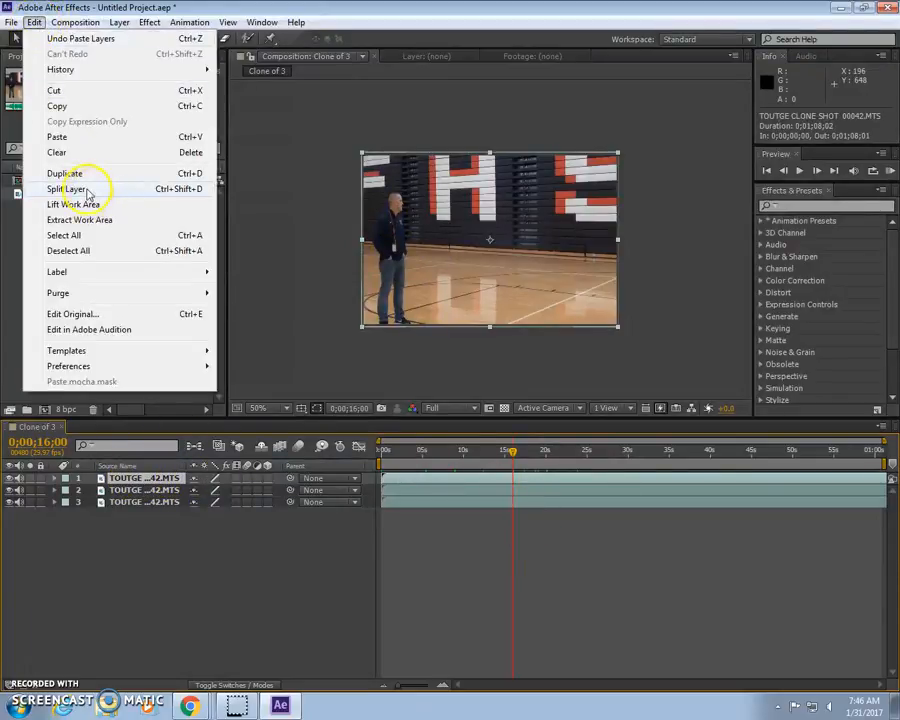
click(68, 189)
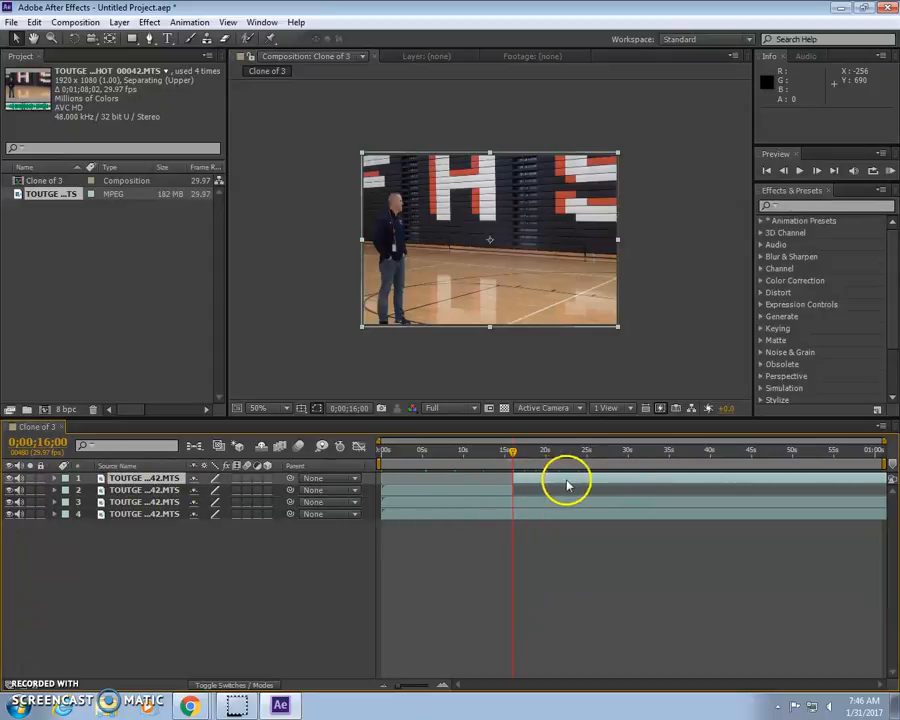
click(135, 480)
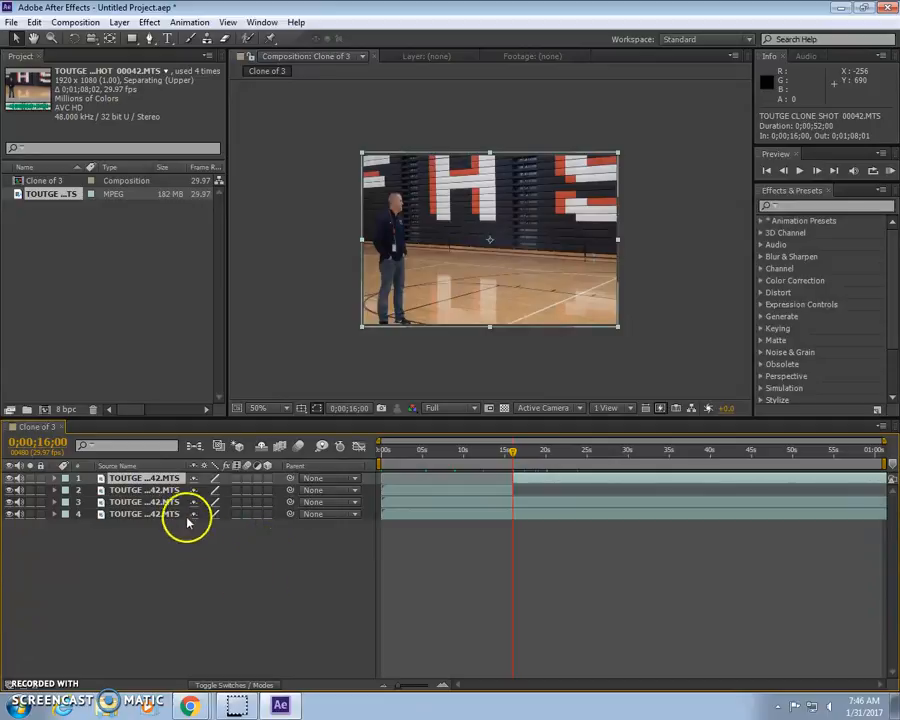
key(Delete)
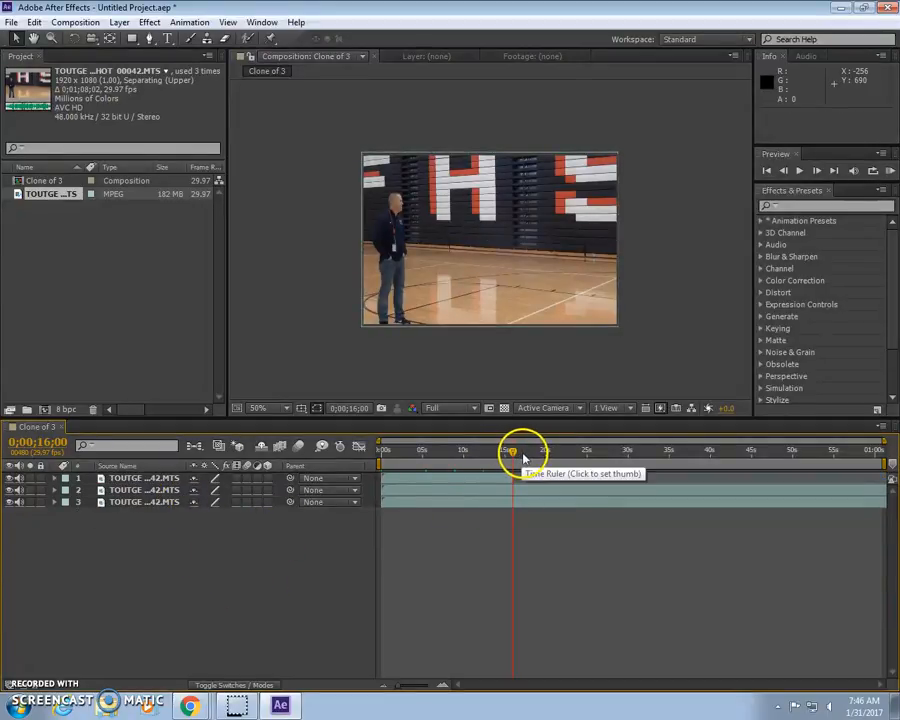
Trim the second footage layer's in point to about 0;00;23;28, where the man stands mid-frame
click(523, 454)
drag(526, 456, 586, 456)
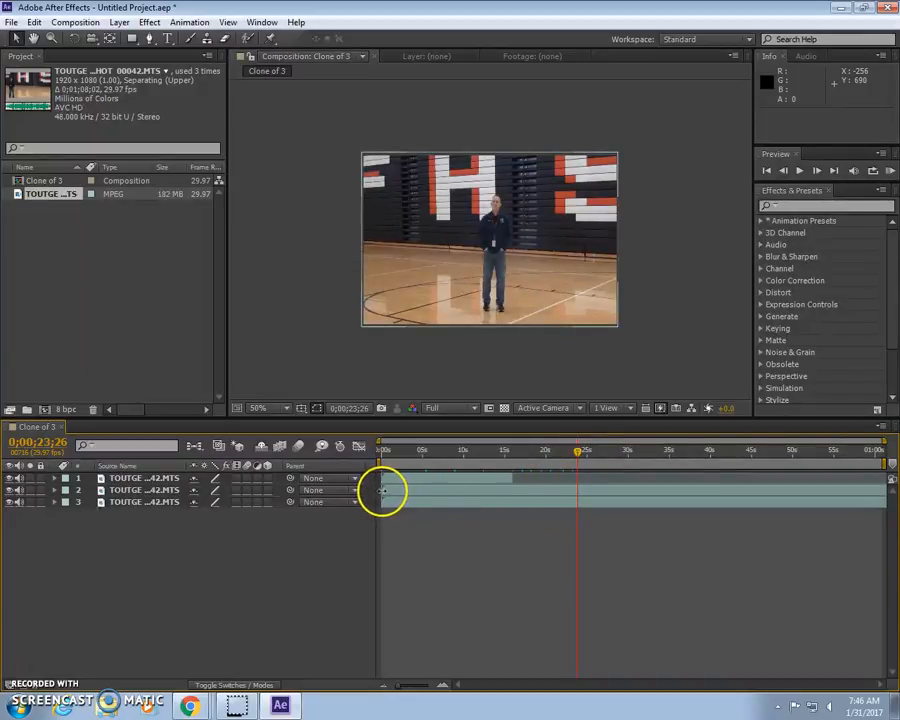
drag(382, 490, 736, 457)
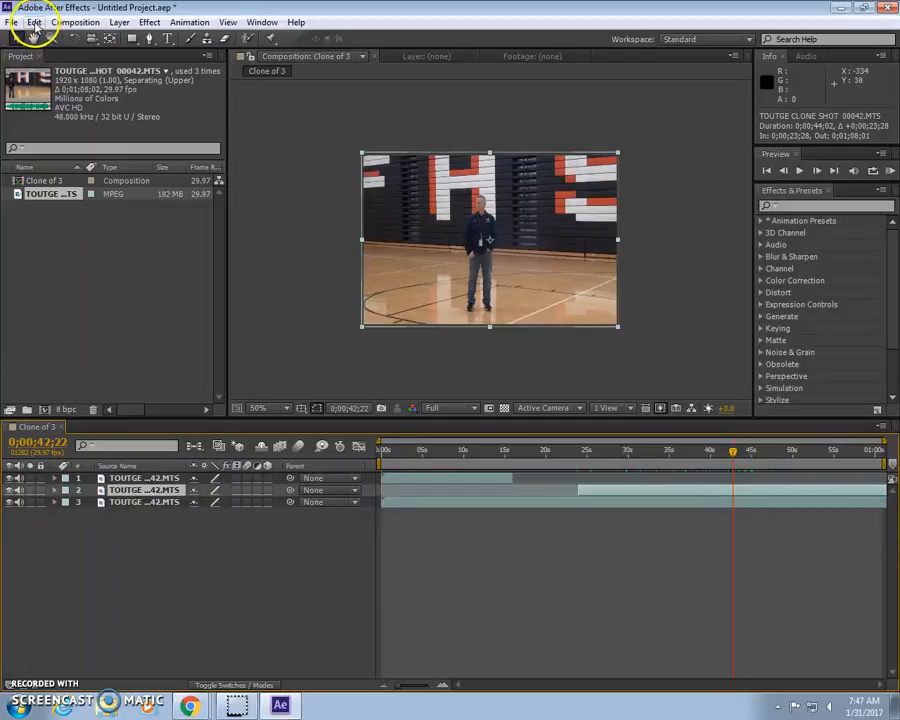
Split the second footage layer at 0;00;42;22 and delete the portion after the split
click(34, 23)
click(82, 195)
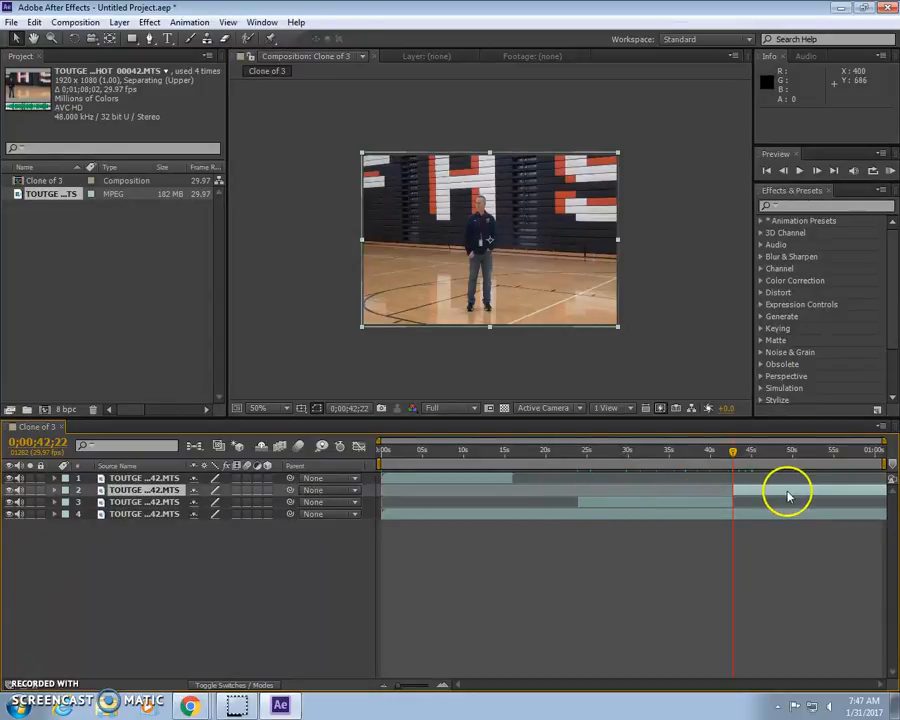
click(133, 492)
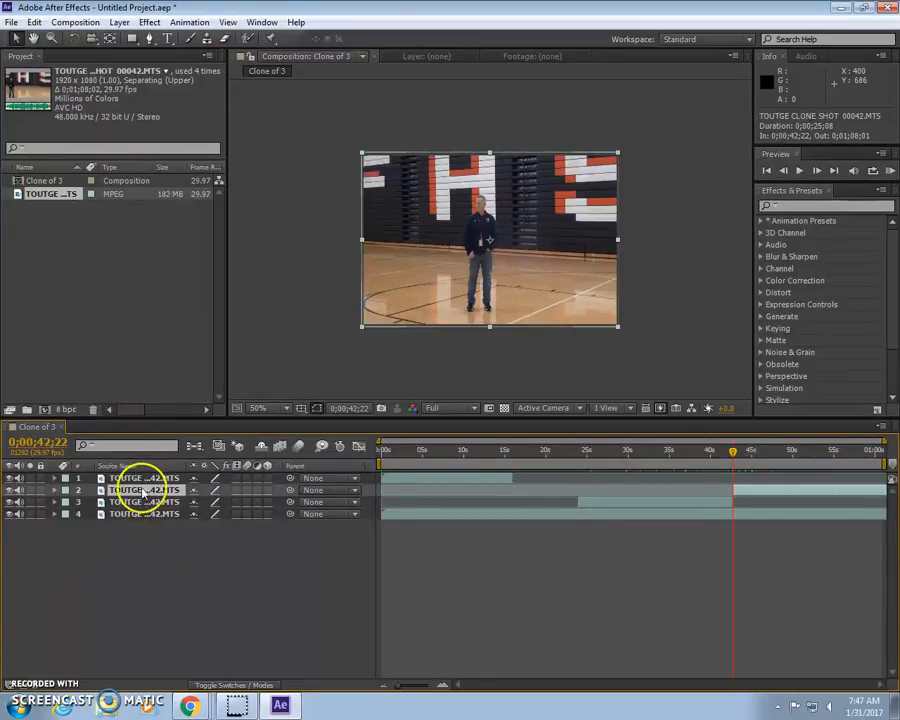
key(Delete)
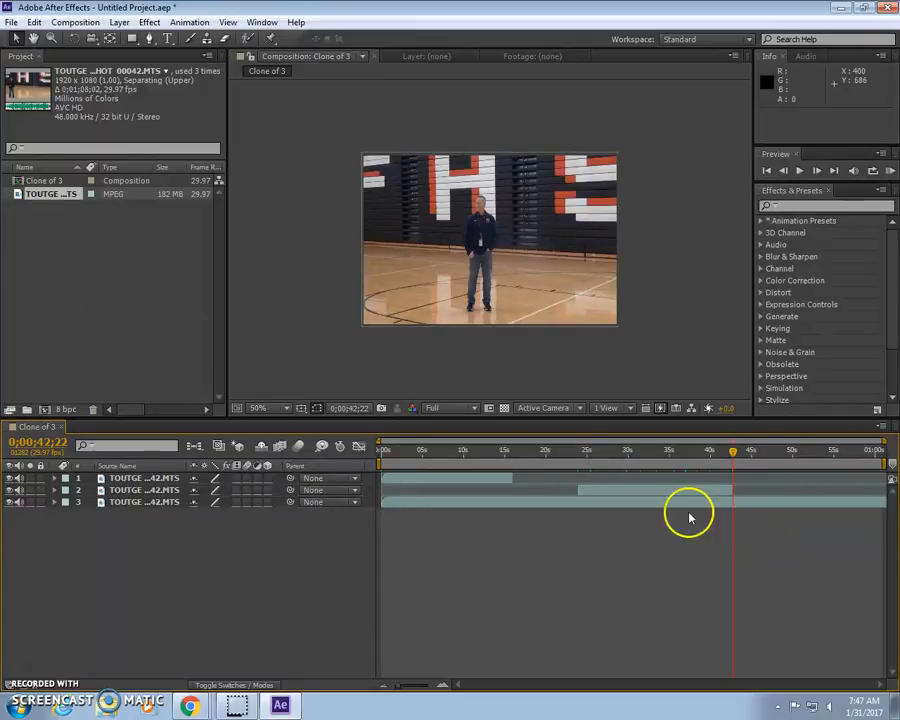
Slide the second footage layer earlier to start at 0;00;08;14 and shift the third layer earlier by 0;00;05;22
click(760, 452)
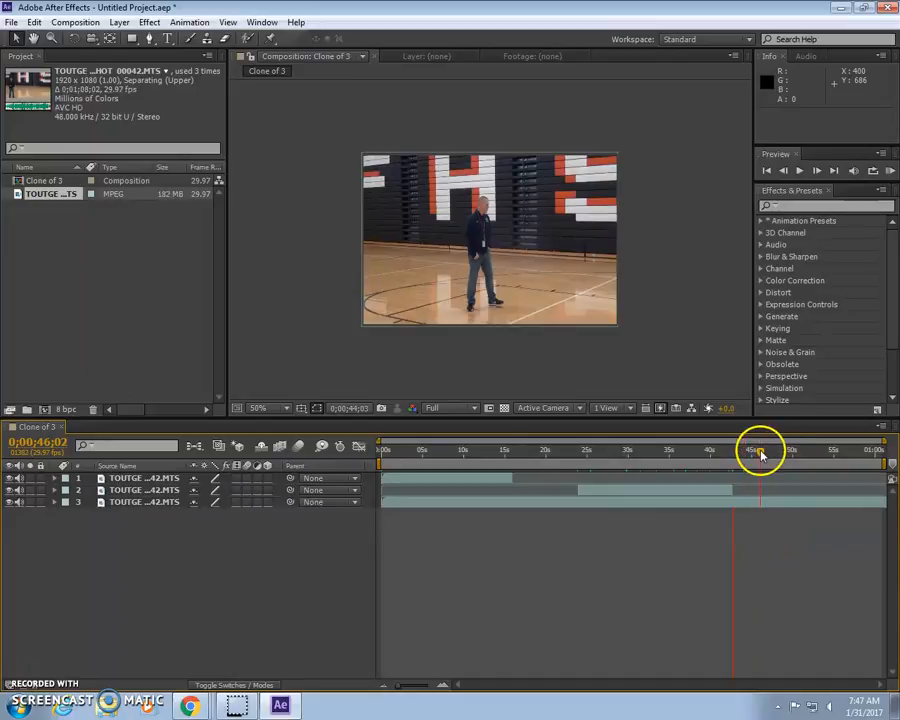
drag(762, 452, 789, 455)
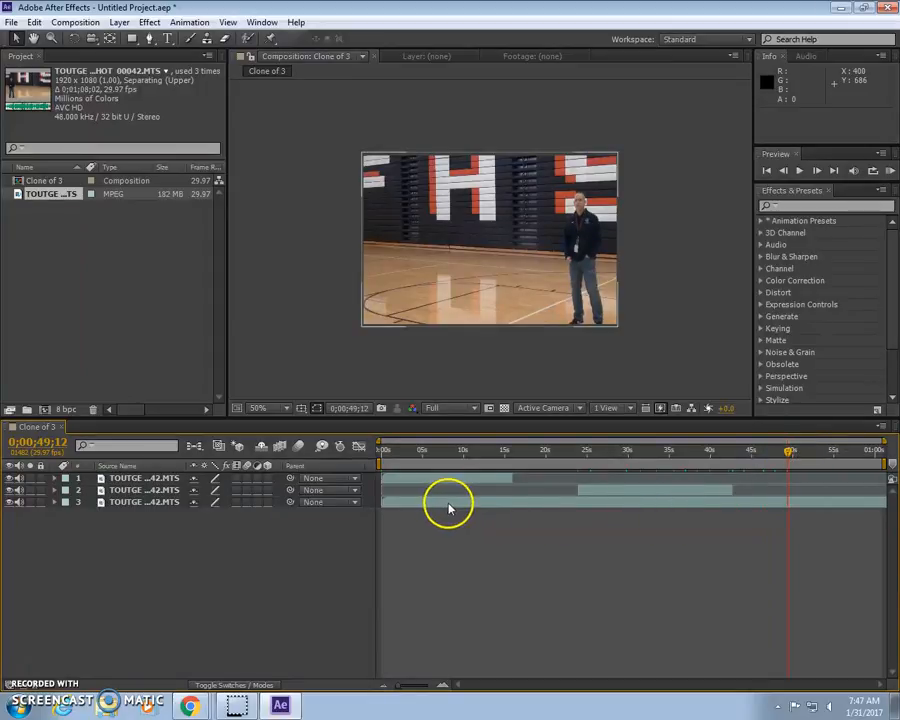
drag(639, 496, 518, 492)
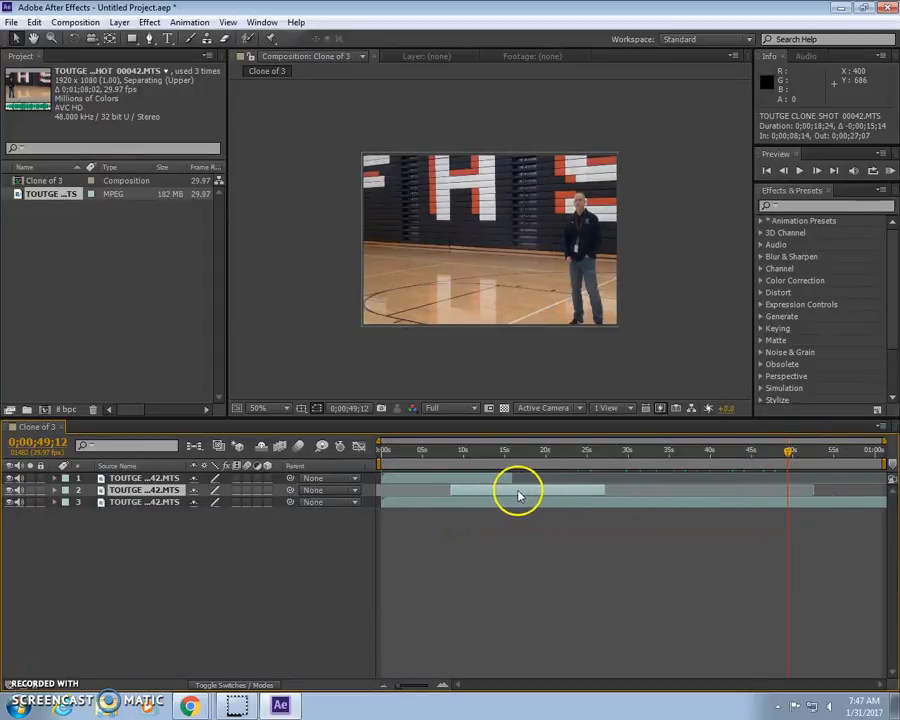
click(635, 507)
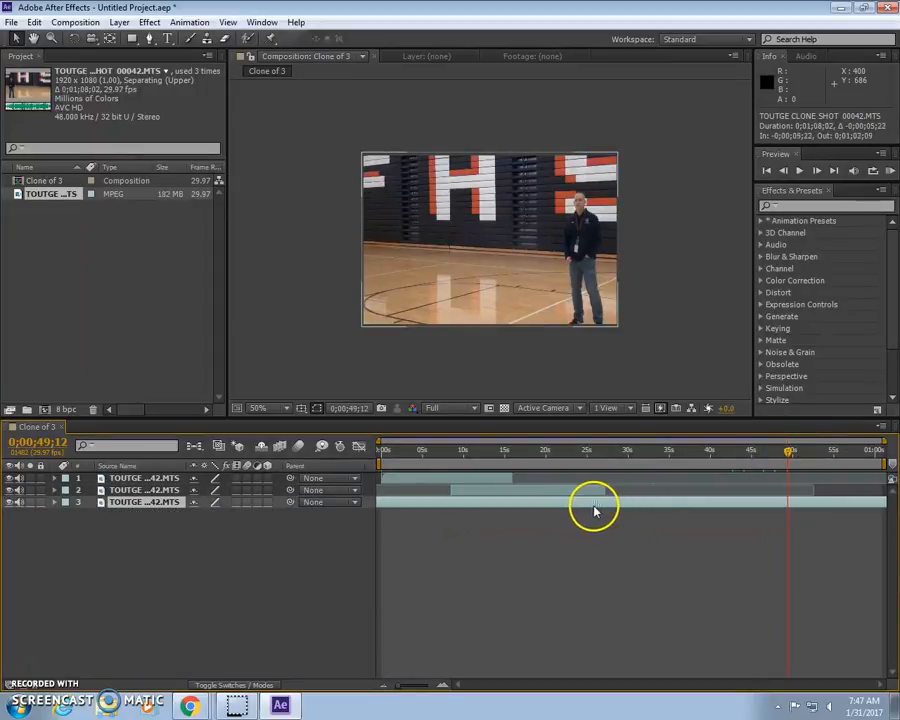
Split the third footage layer at 0;00;44;19 and delete the portion before the split
click(660, 453)
drag(660, 453, 744, 457)
click(749, 452)
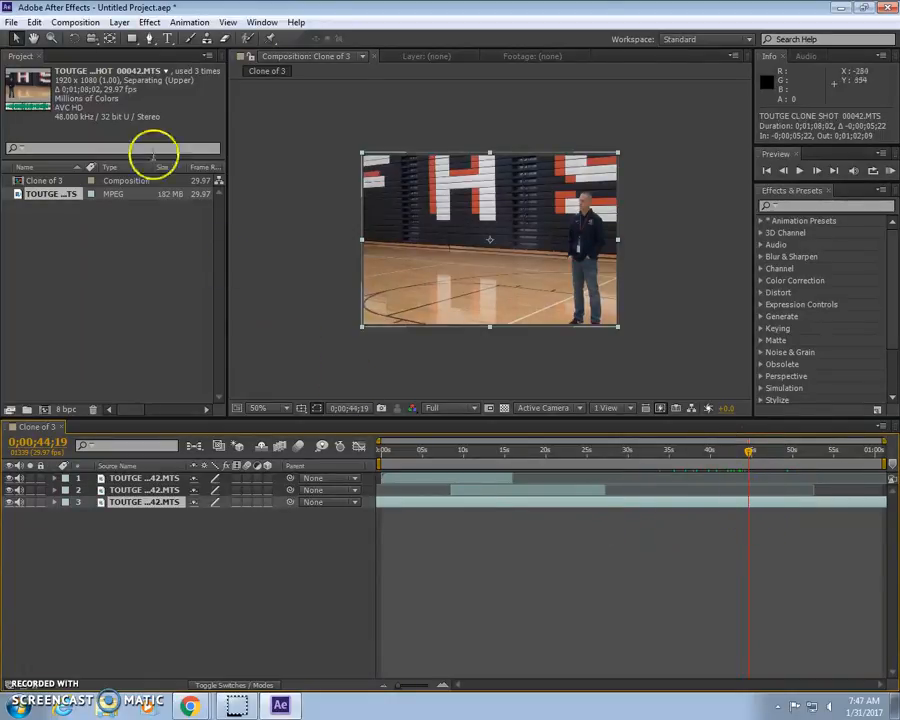
click(34, 22)
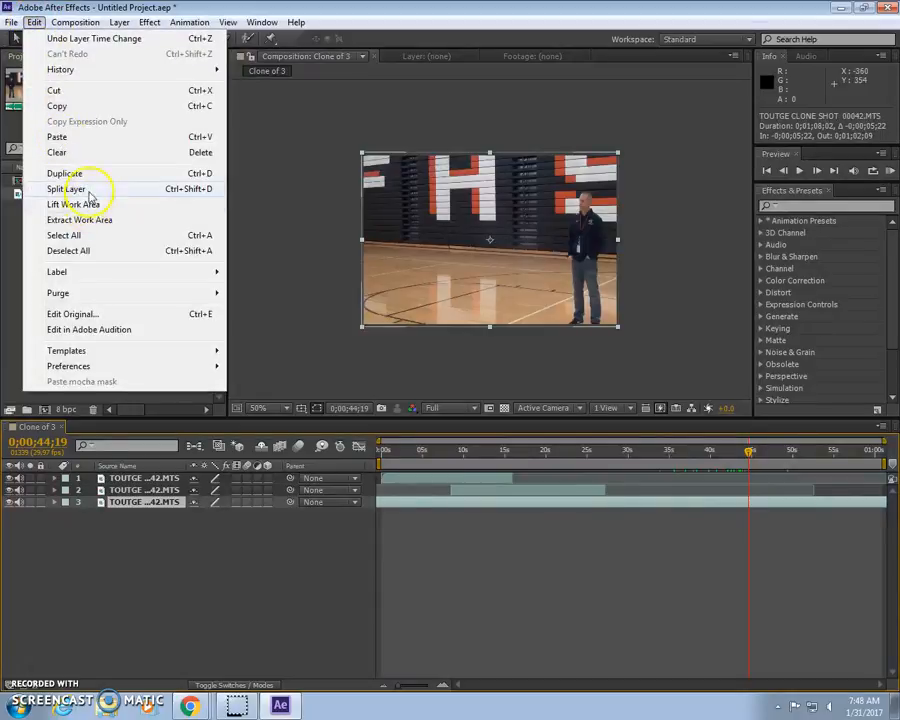
click(88, 190)
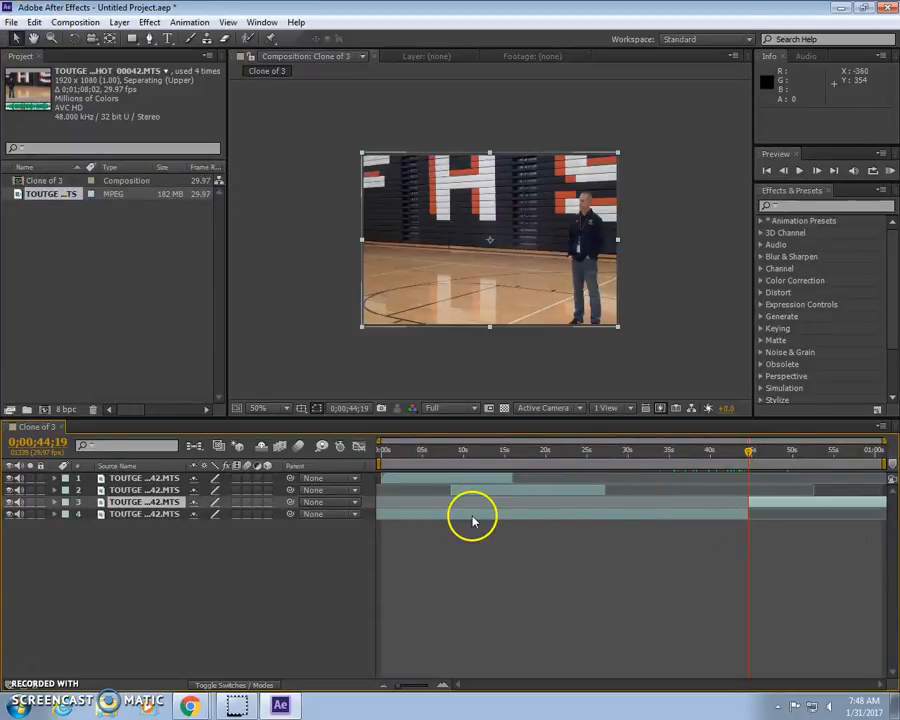
click(142, 515)
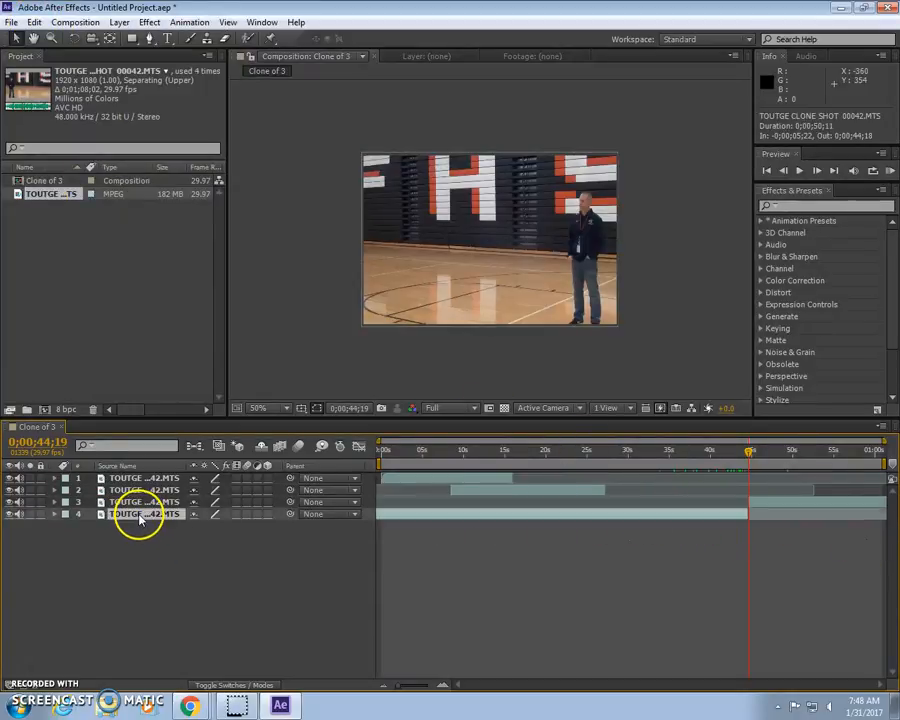
key(Delete)
Align the second and third footage layers with the composition start and trim their ends to about 0;00;16;00, matching the top layer
drag(780, 502, 408, 495)
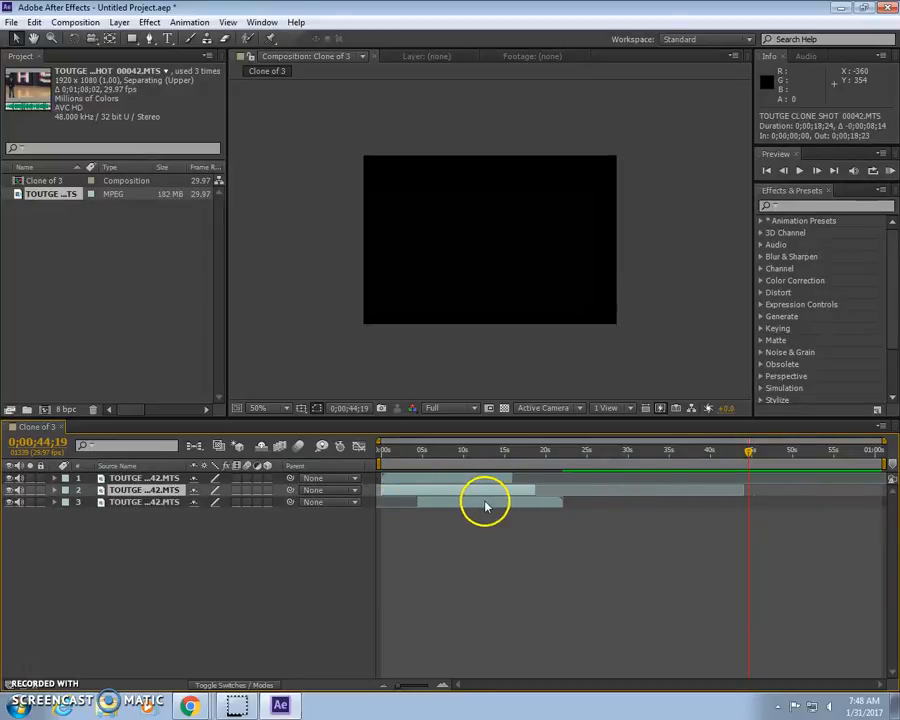
drag(531, 490, 517, 509)
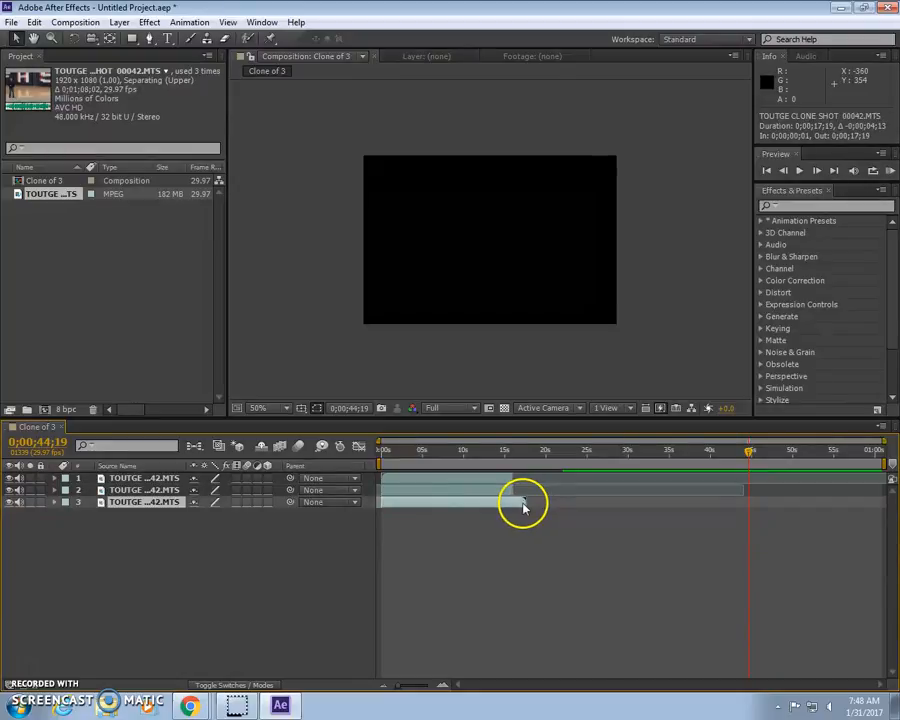
click(287, 534)
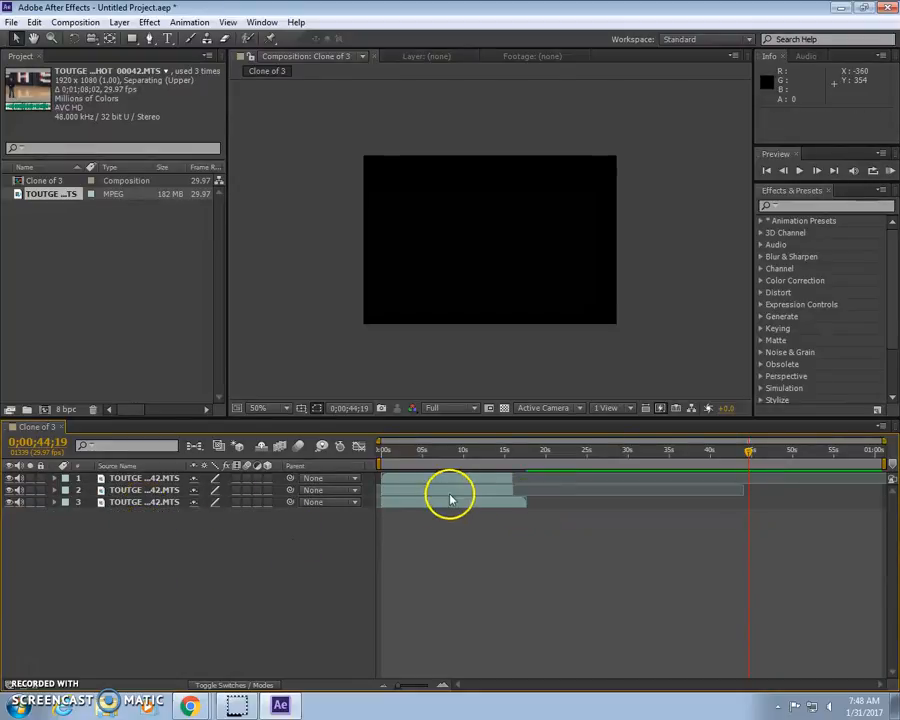
drag(524, 504, 511, 507)
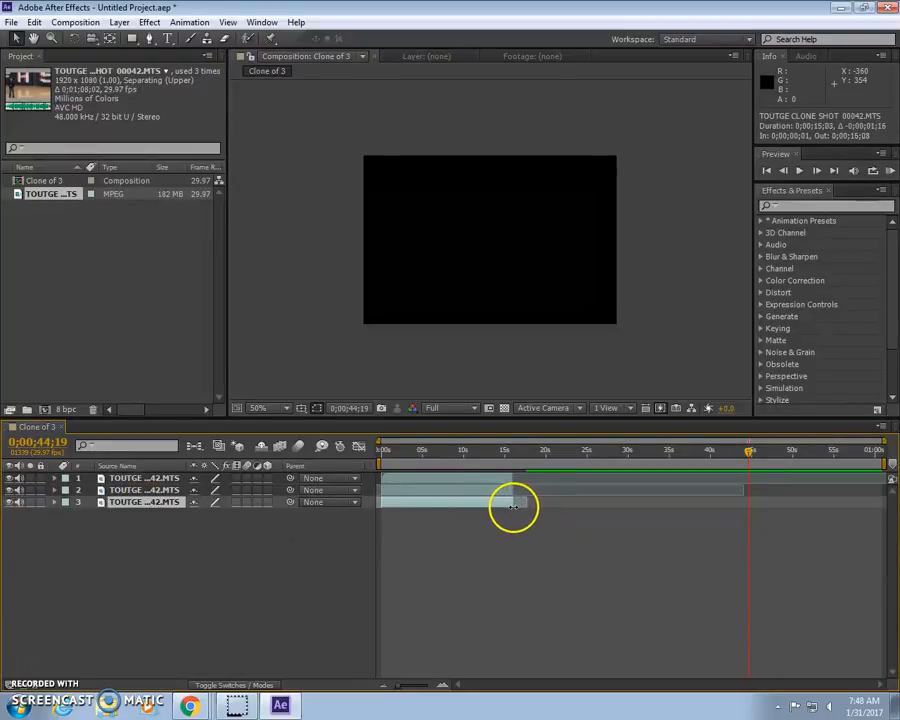
Add a mask to the top footage layer at 0;00;07;13 and narrow it to 28% width around the man at the frame's left
click(445, 451)
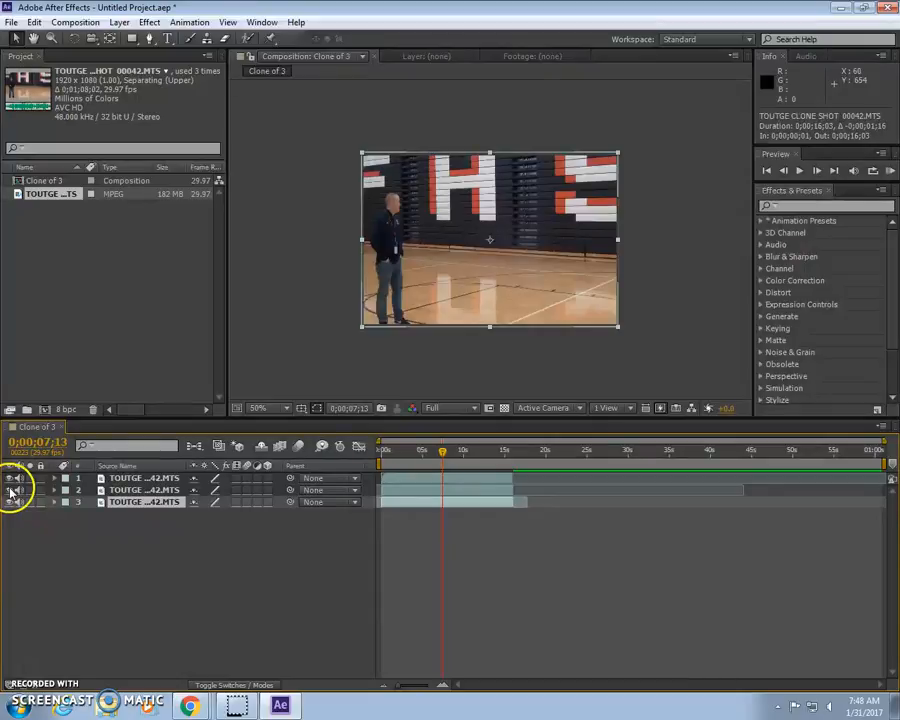
click(139, 479)
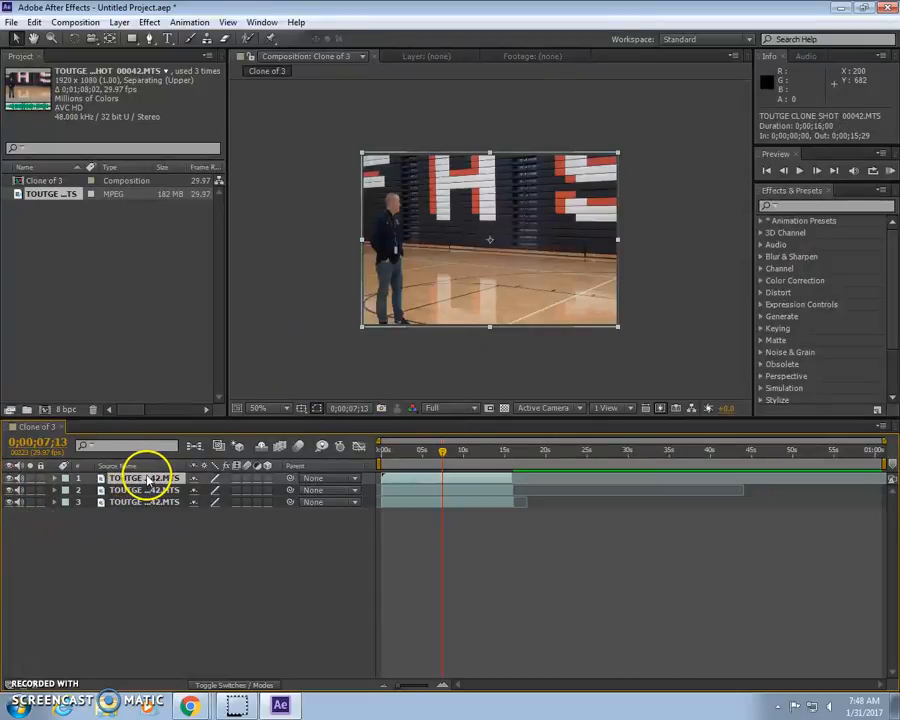
click(118, 22)
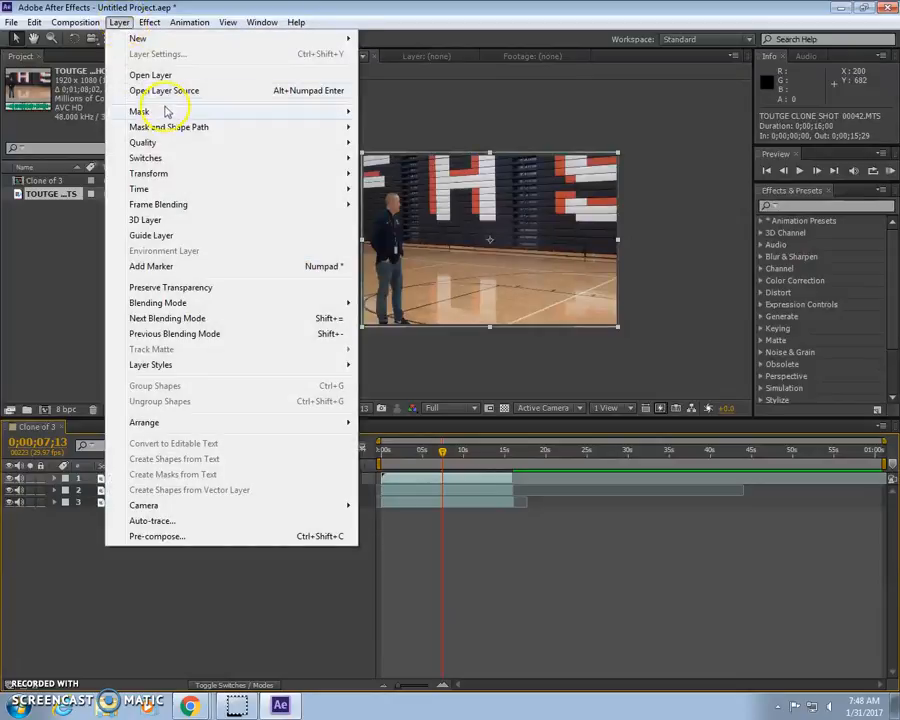
mouse_move(167, 114)
click(420, 112)
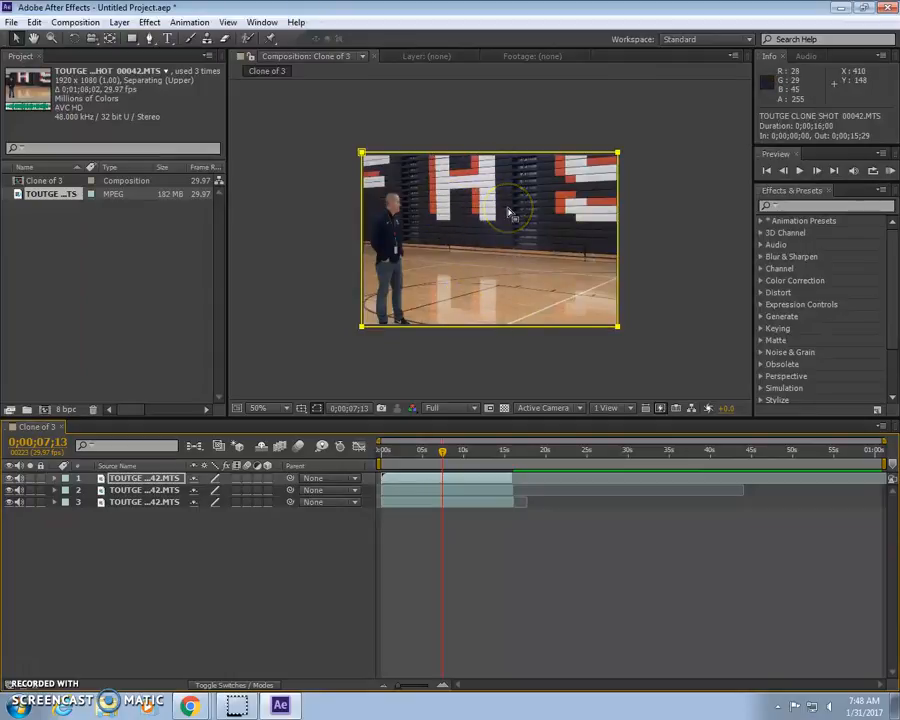
click(617, 154)
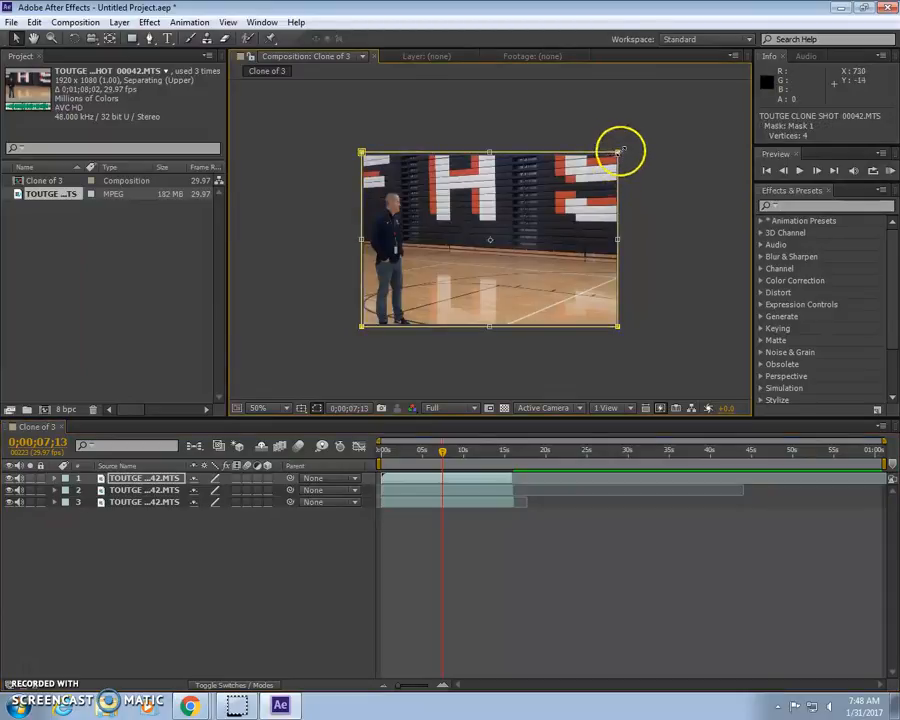
drag(619, 239, 431, 241)
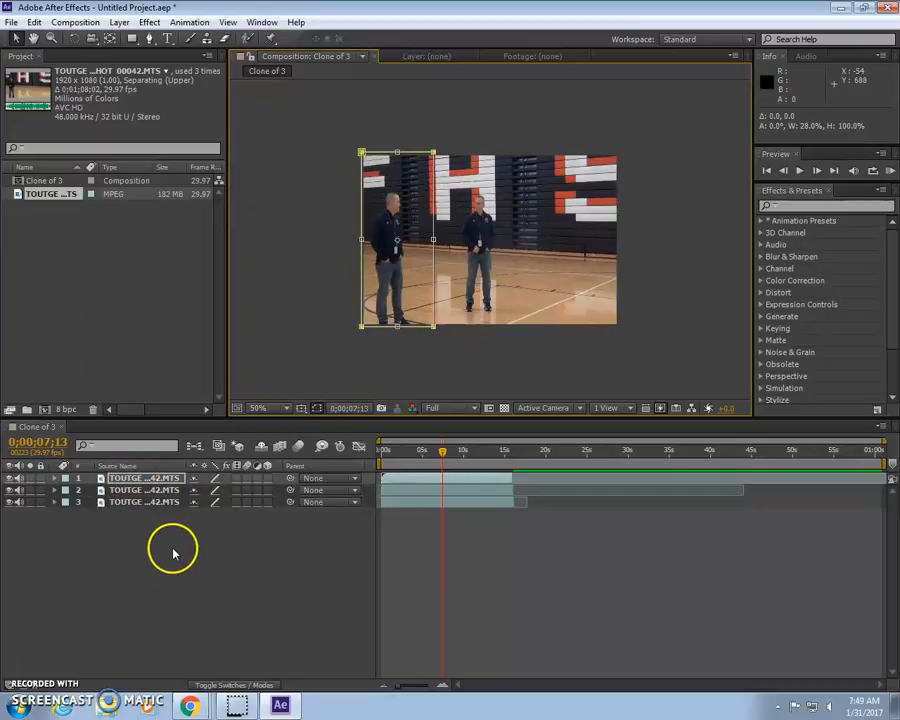
Add a mask to the second footage layer and narrow it from both sides to enclose only the man in the middle
click(143, 491)
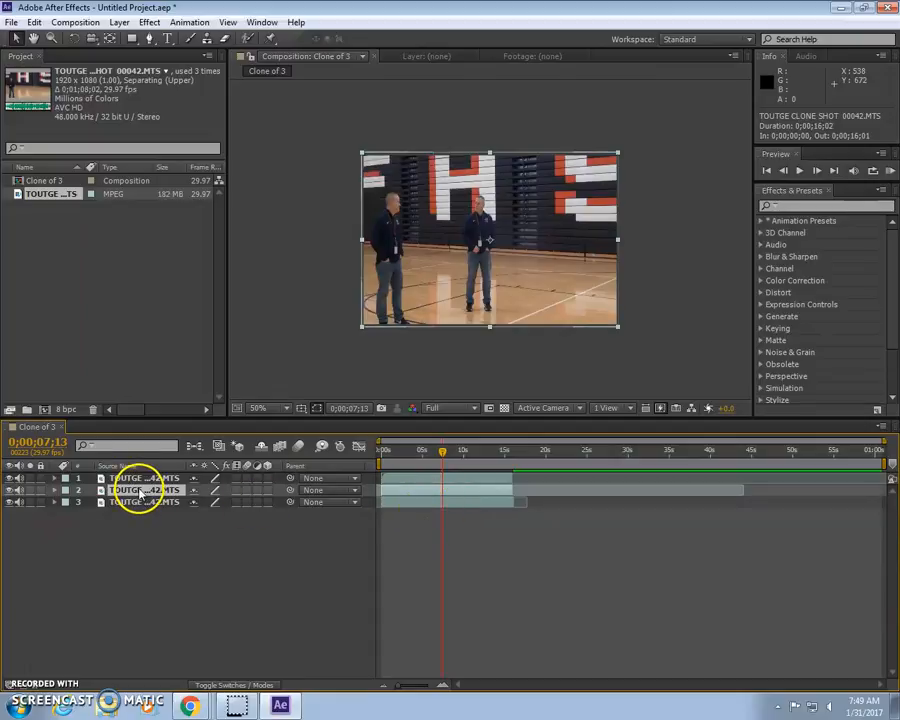
click(120, 22)
mouse_move(153, 118)
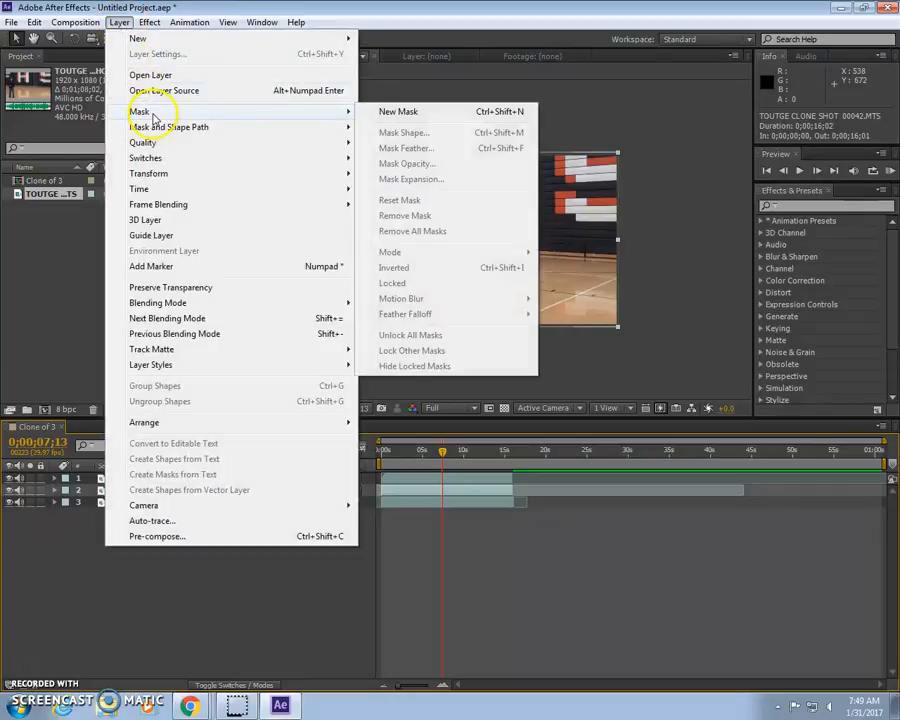
click(404, 117)
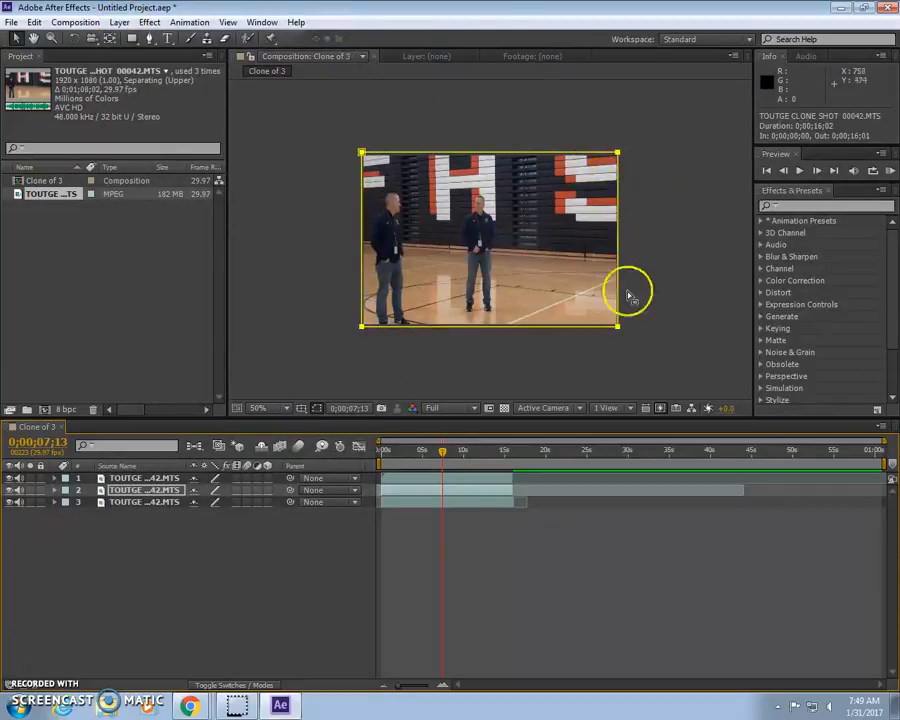
click(617, 152)
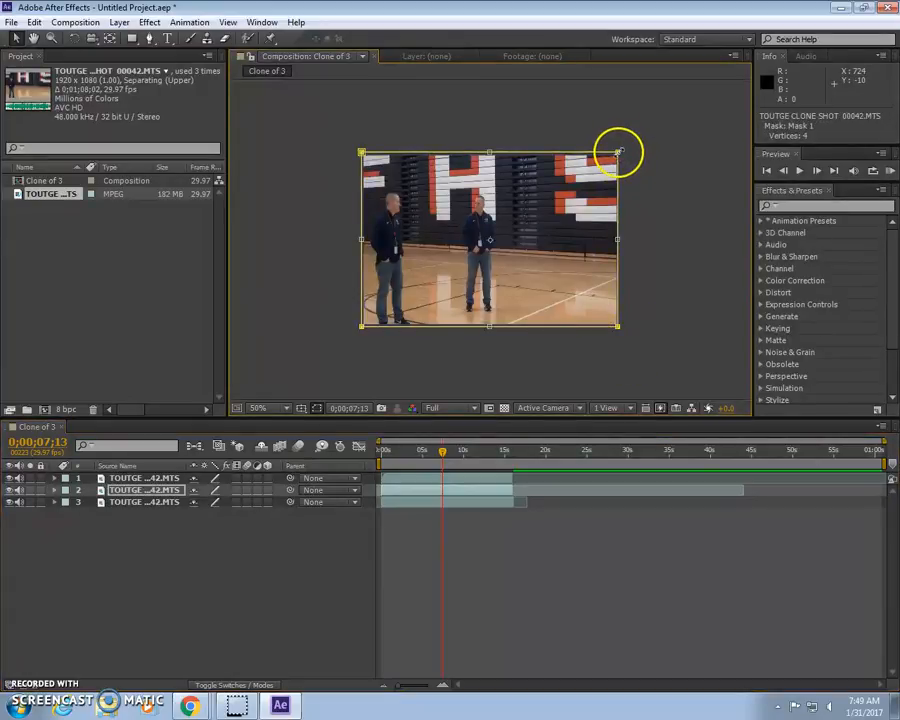
drag(617, 239, 506, 240)
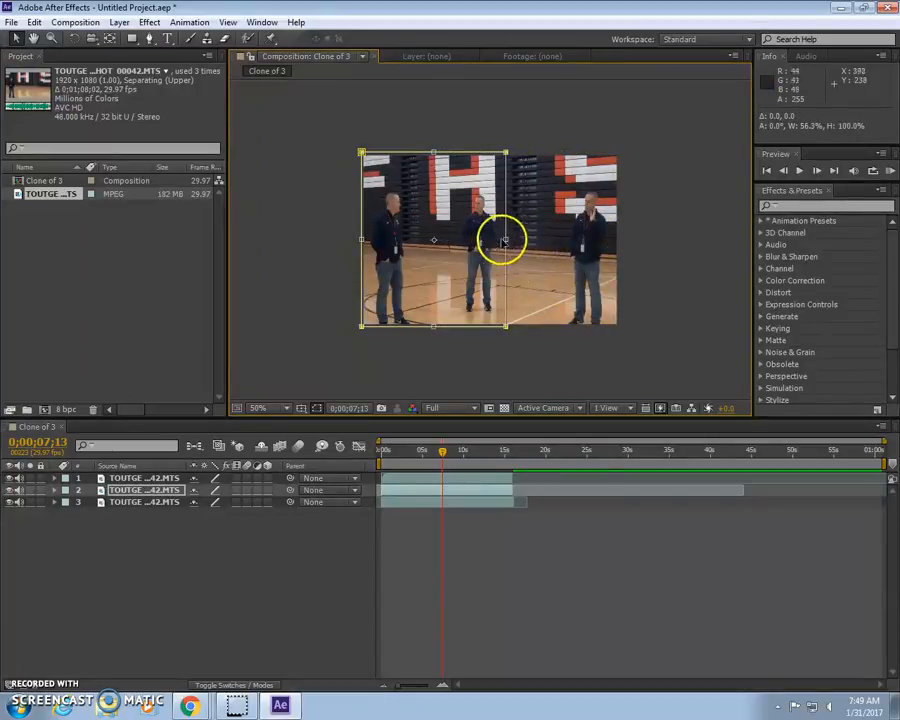
drag(506, 240, 525, 240)
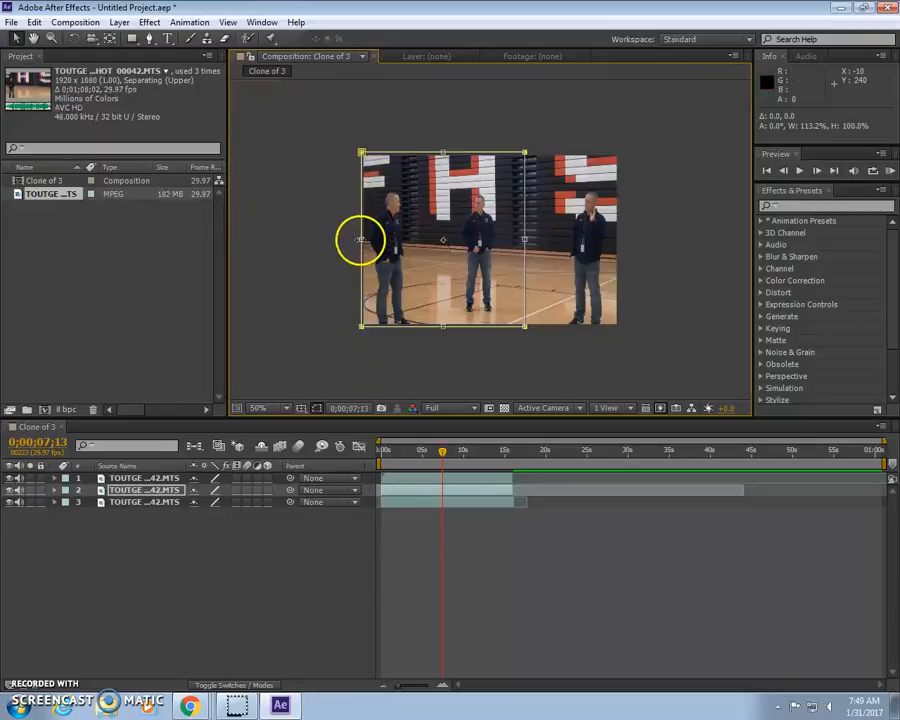
drag(360, 240, 441, 248)
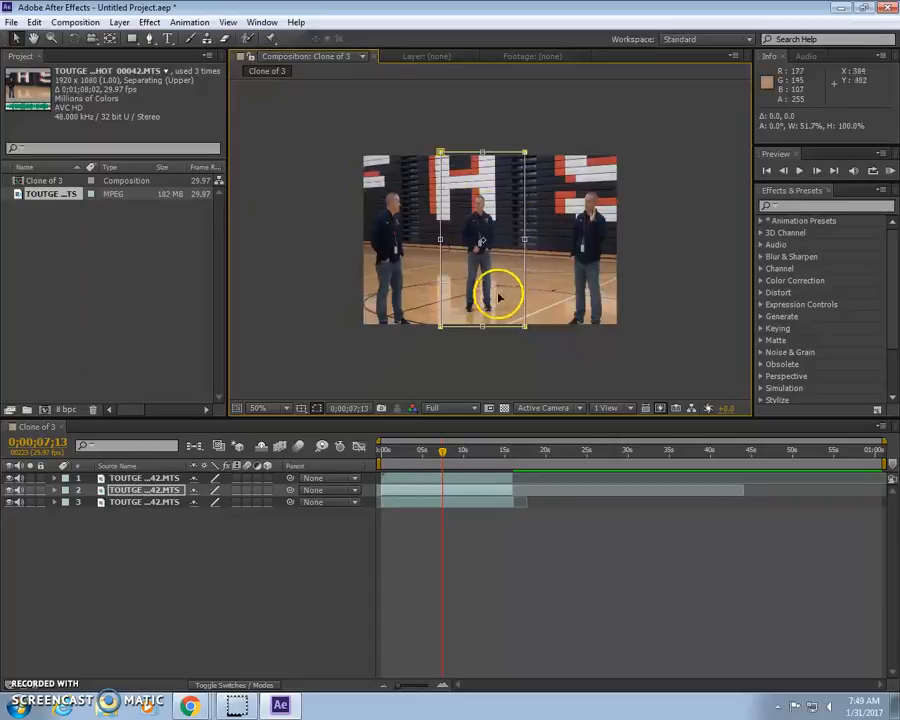
Examine the mask outline of each of the three footage layers in the composition view
click(141, 502)
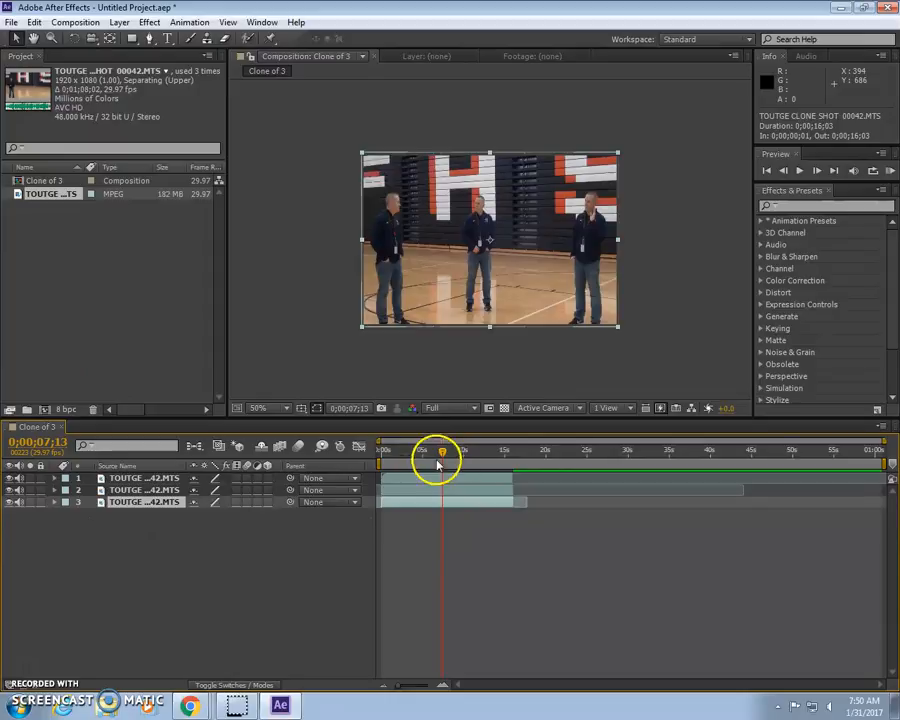
click(132, 478)
click(145, 491)
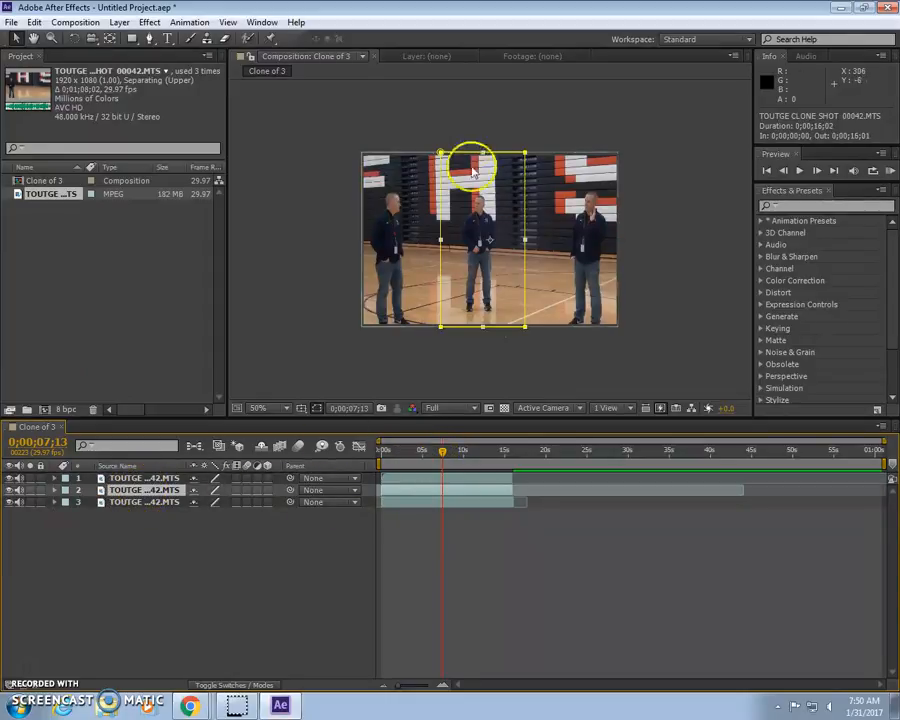
click(140, 503)
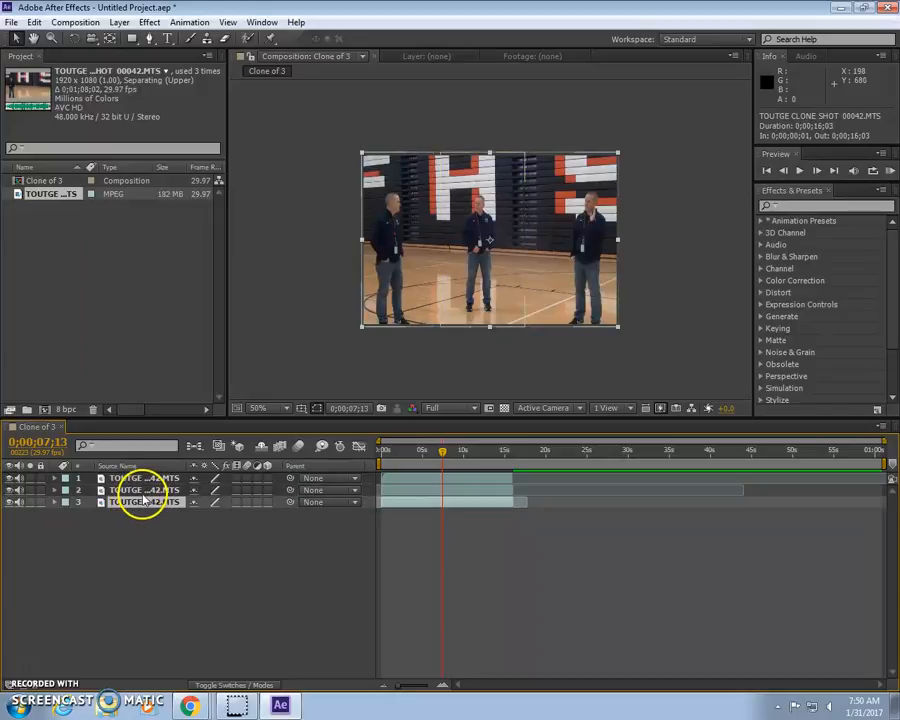
click(496, 572)
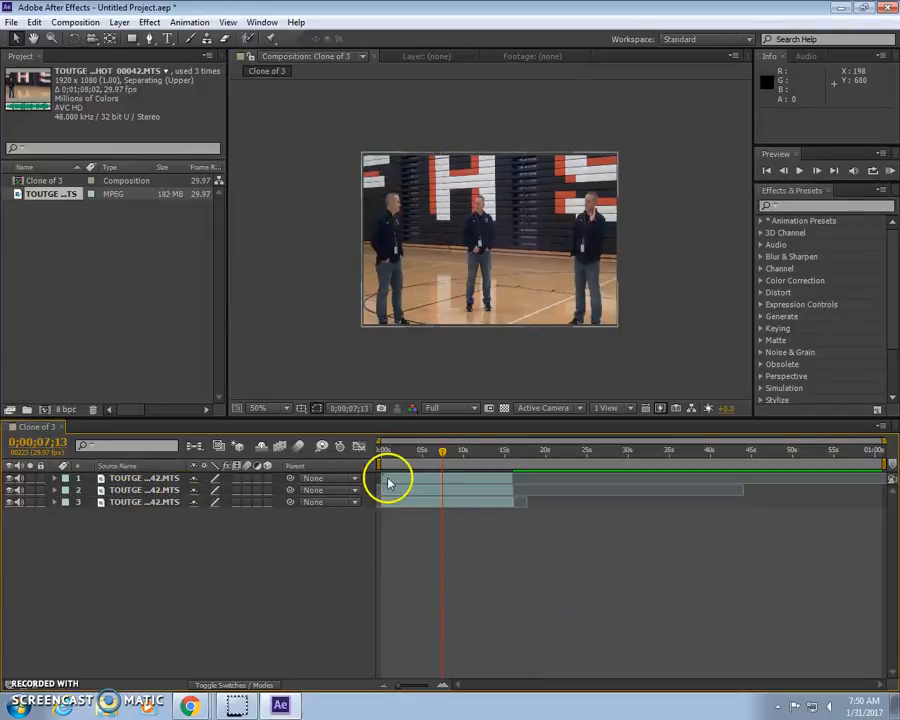
Play a RAM preview of the composition from its start, stop it, and inspect the three clones at 0;00;00;23
drag(416, 453, 360, 456)
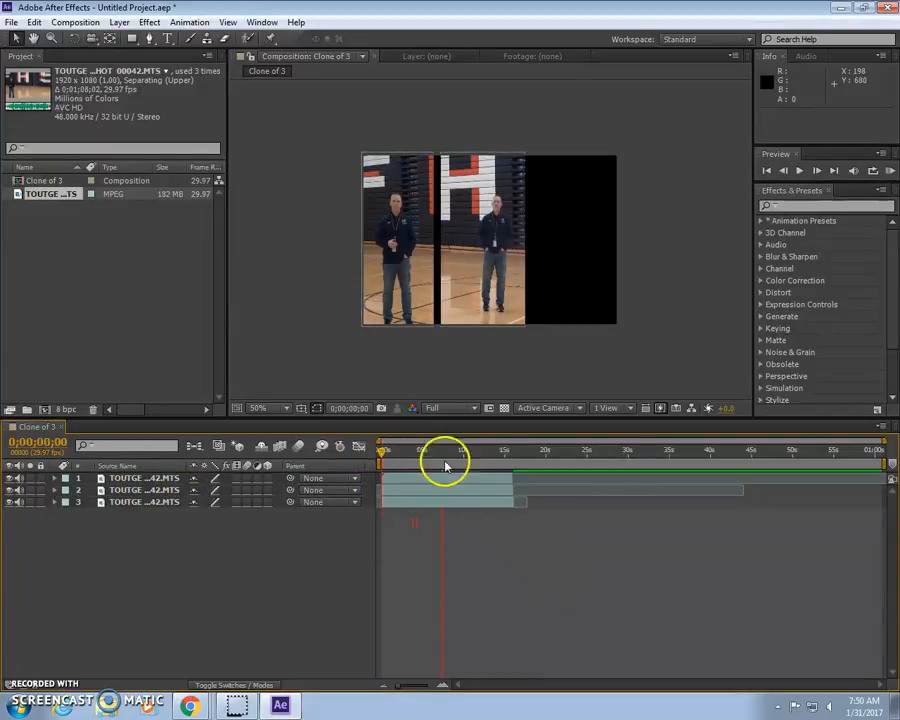
drag(880, 441, 638, 443)
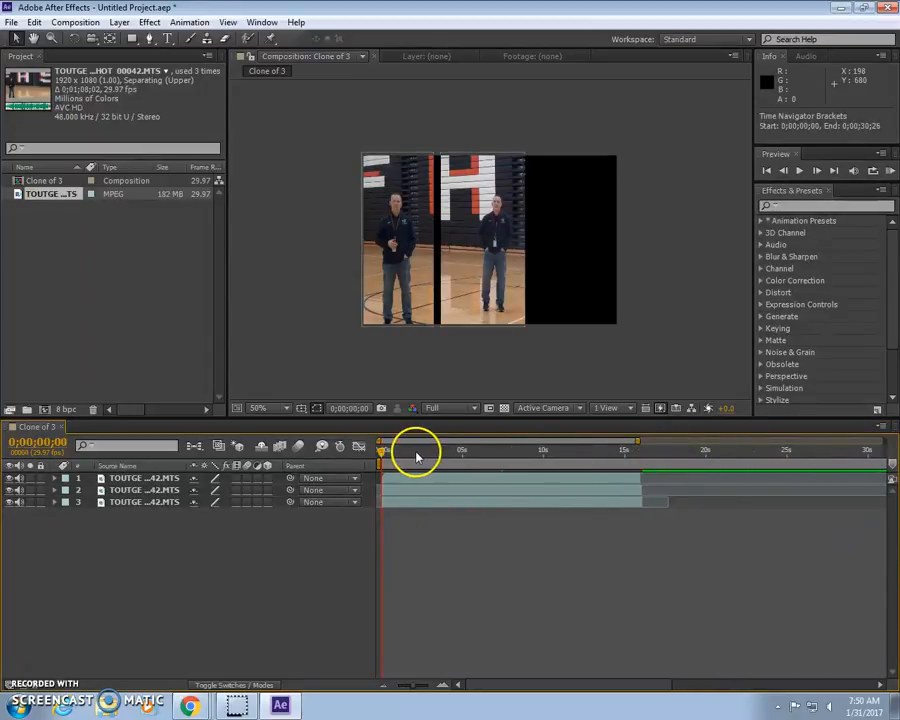
click(891, 173)
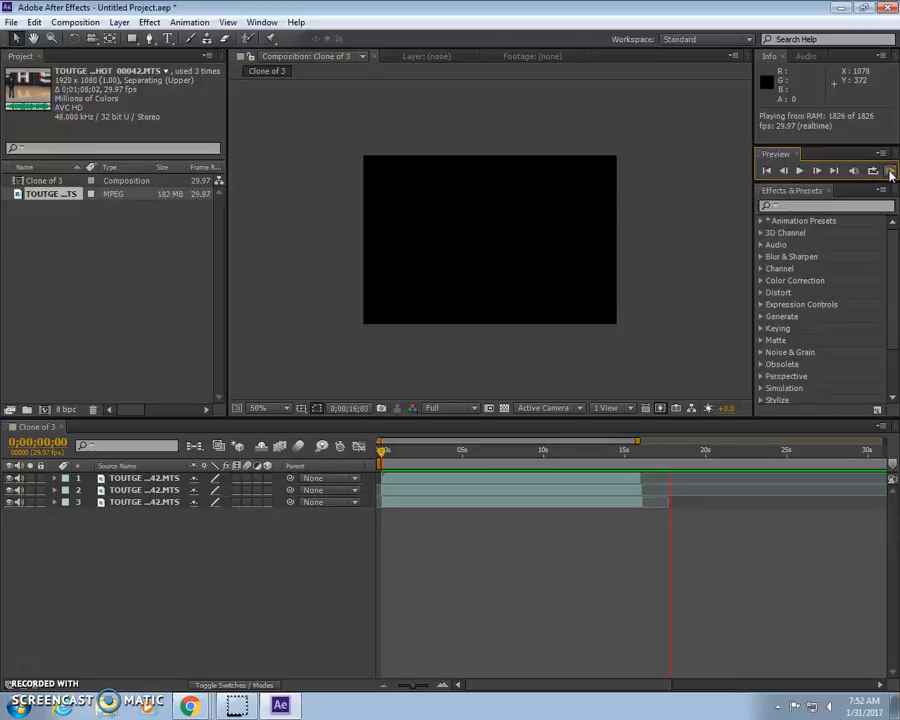
click(888, 170)
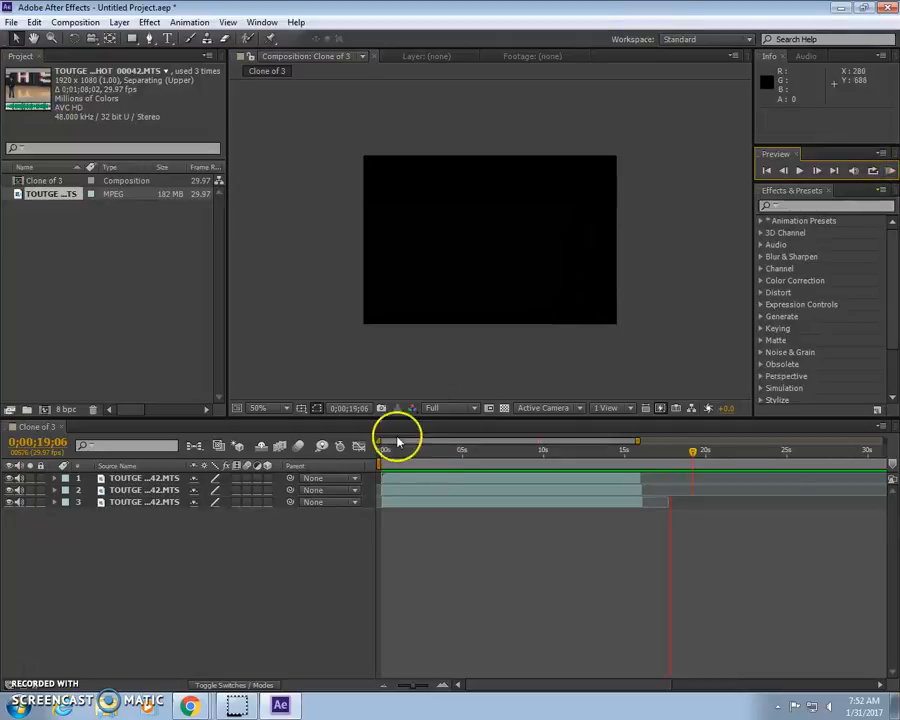
click(395, 450)
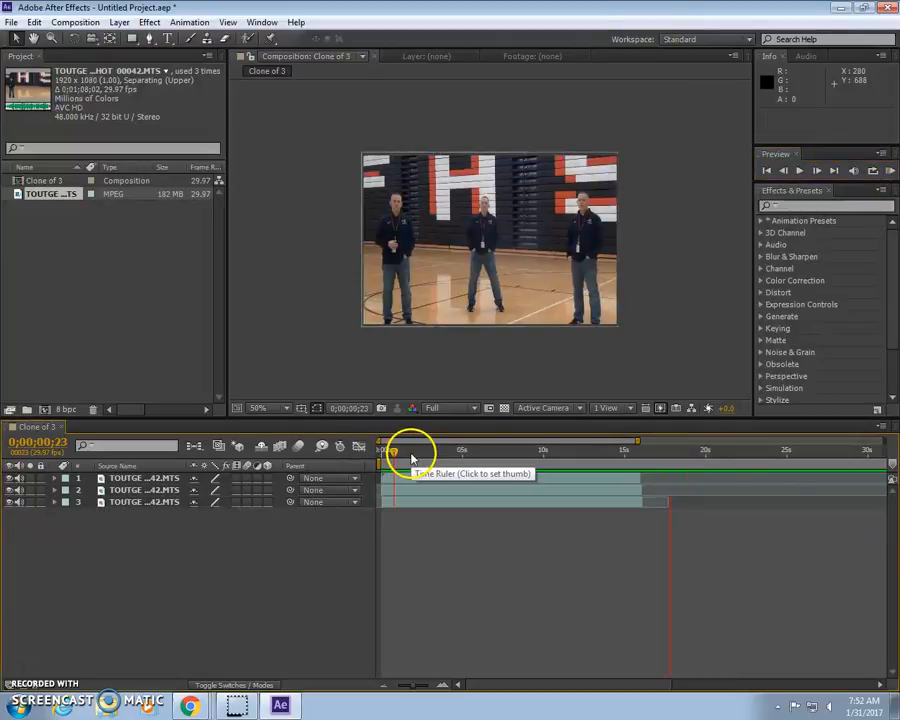